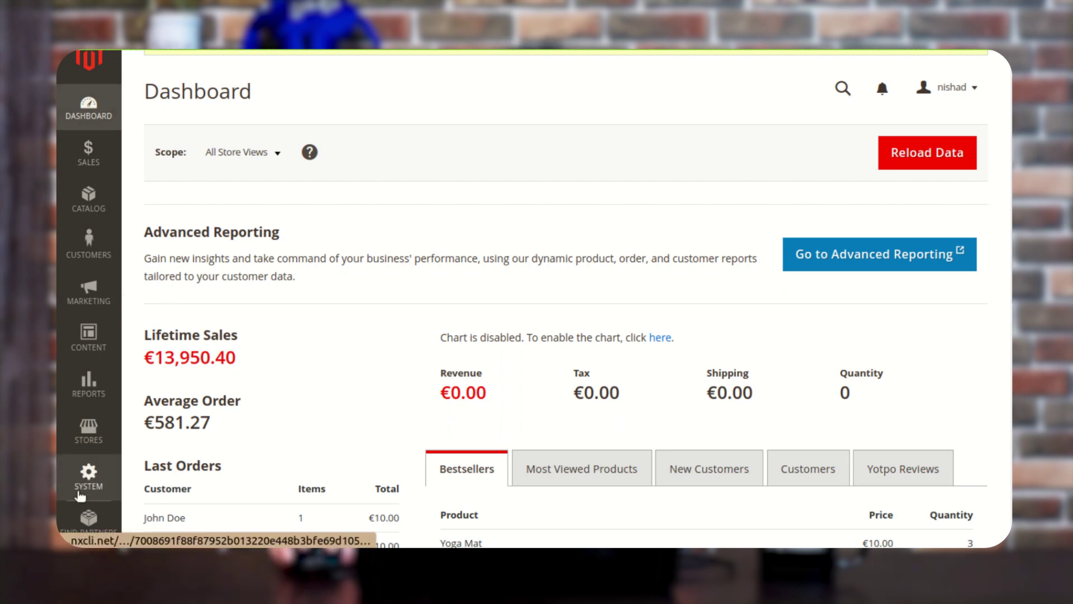
Navigate to the System > Data Transfer > Import page.
scroll(82, 486, down, 1)
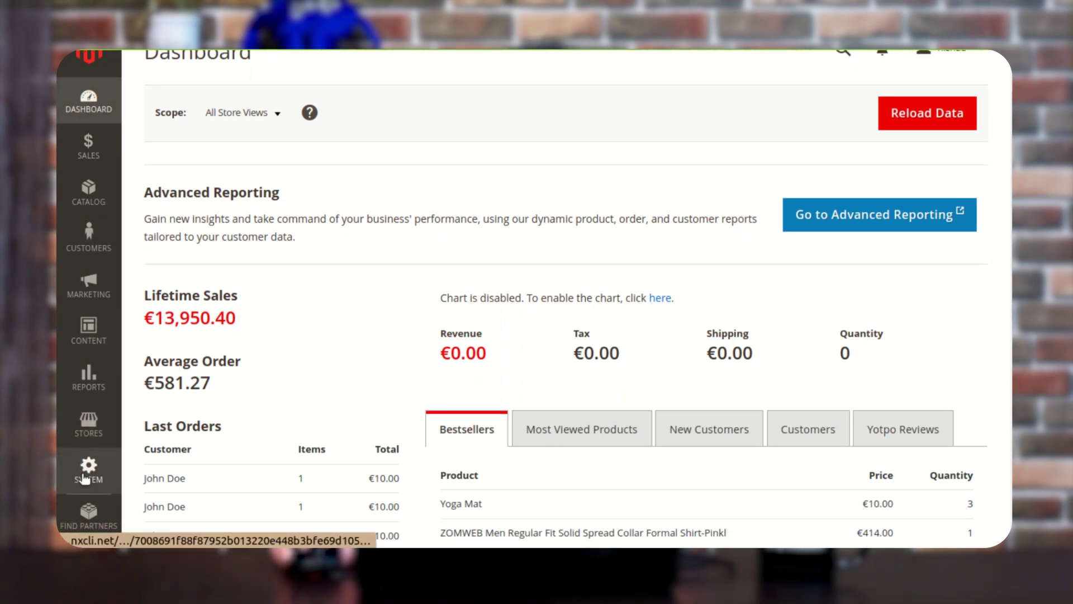
click(84, 478)
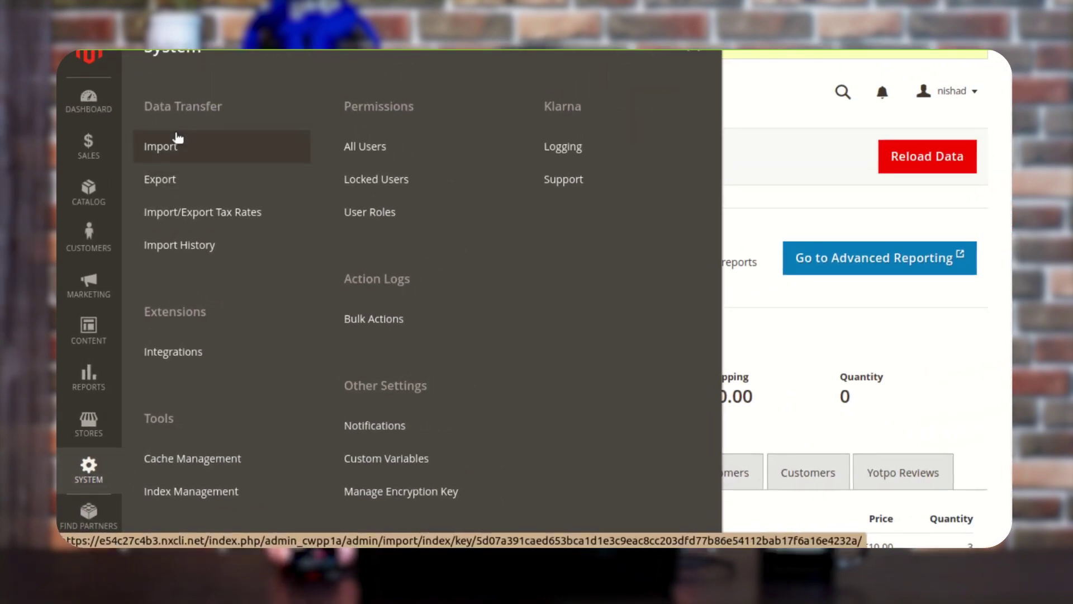
scroll(174, 282, up, 1)
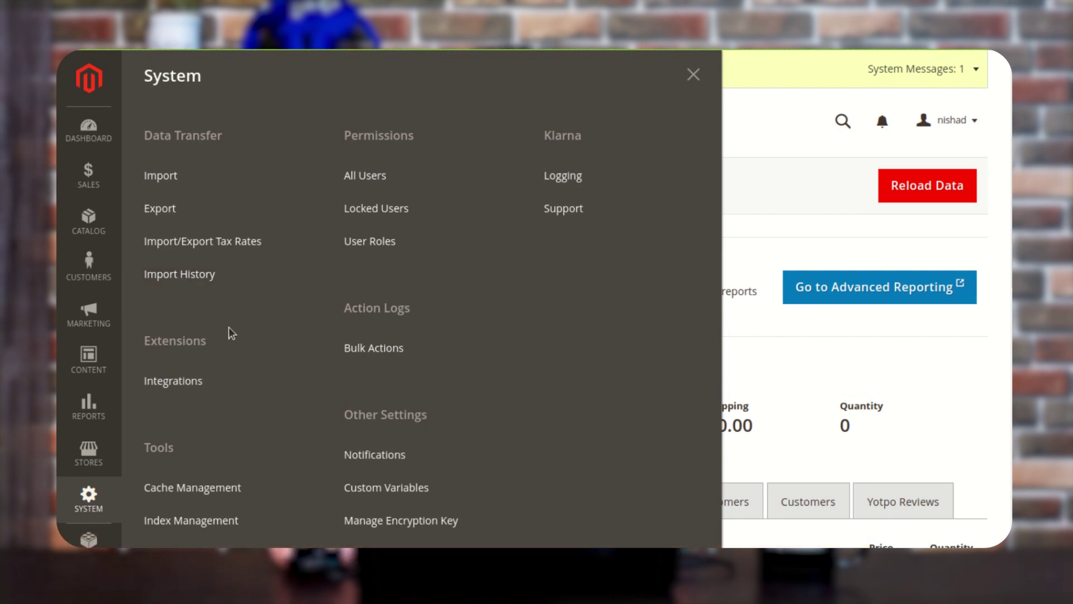
click(177, 179)
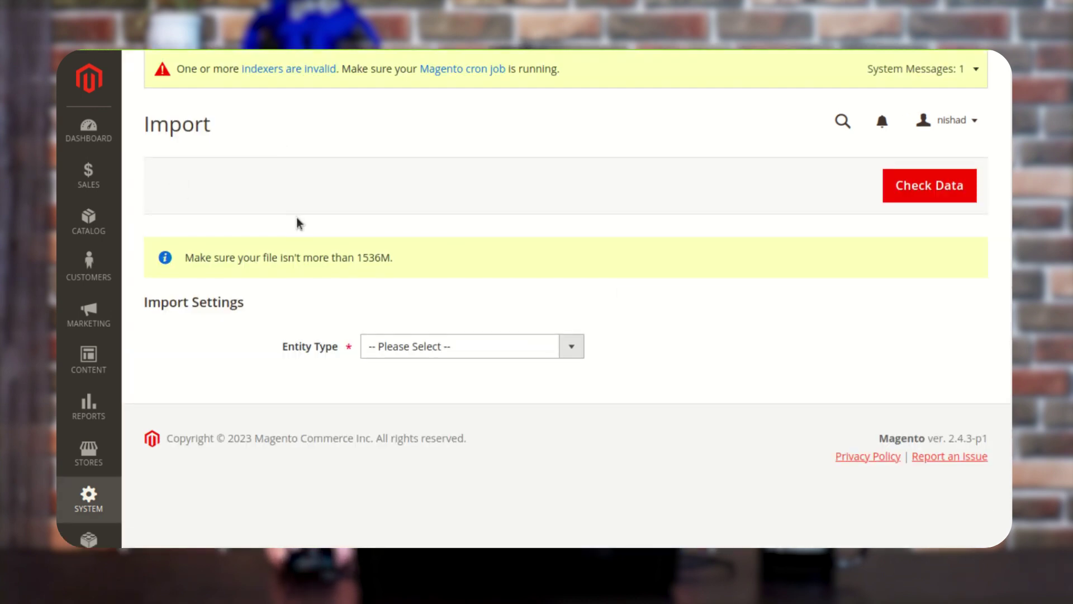
Expand the Entity Type dropdown to list the available import entity types.
scroll(297, 219, down, 2)
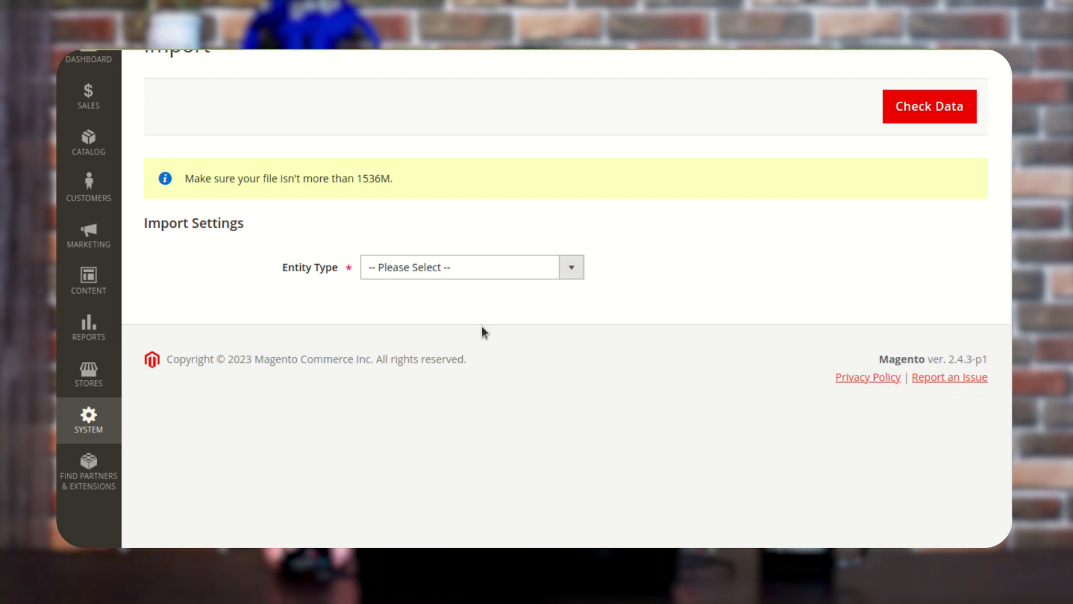
scroll(484, 332, up, 1)
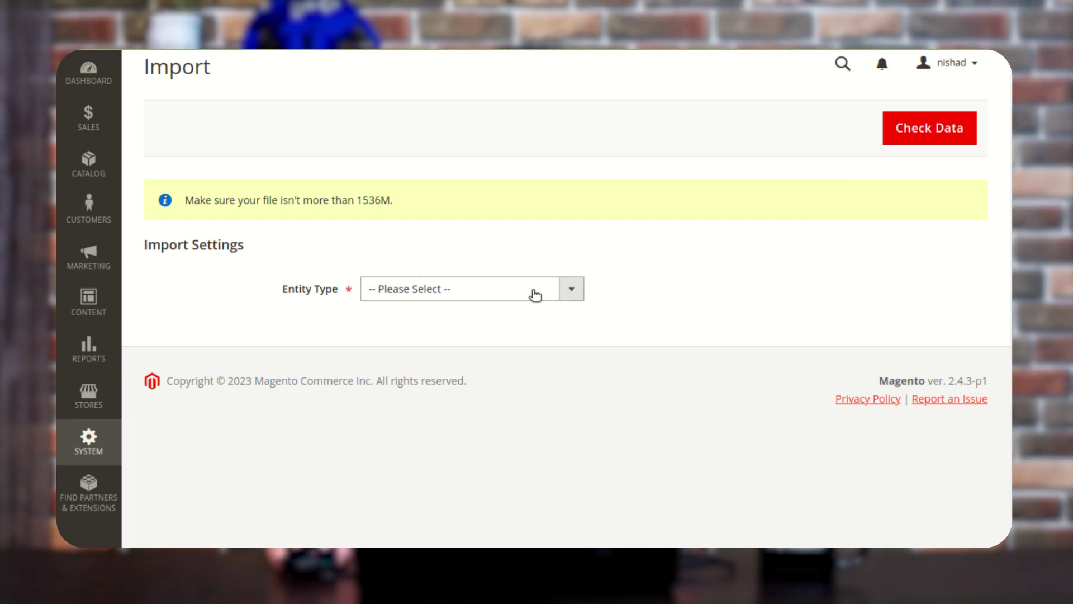
double_click(285, 292)
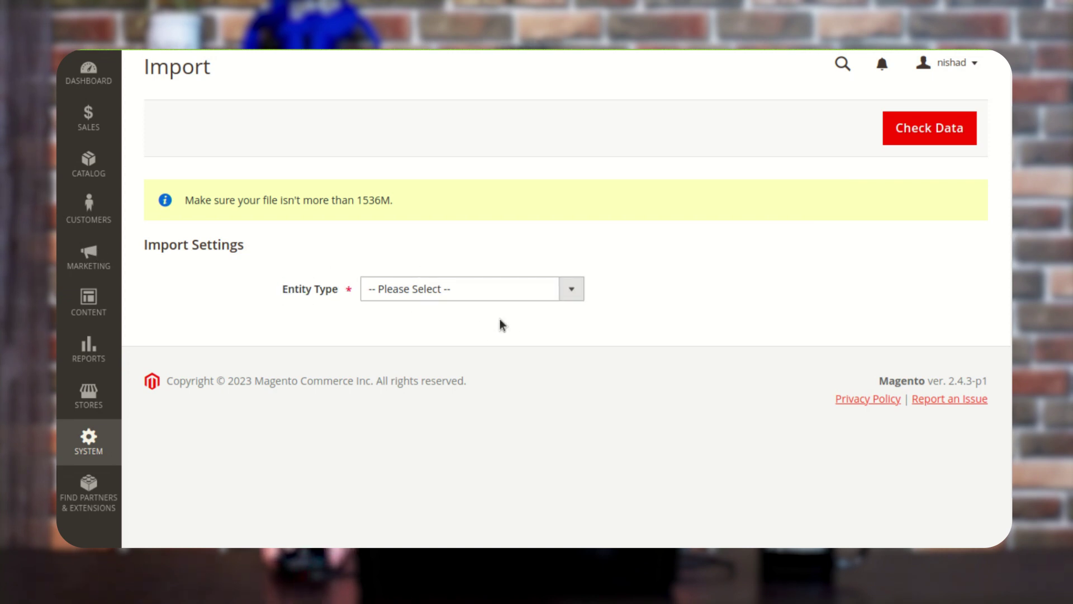
click(581, 300)
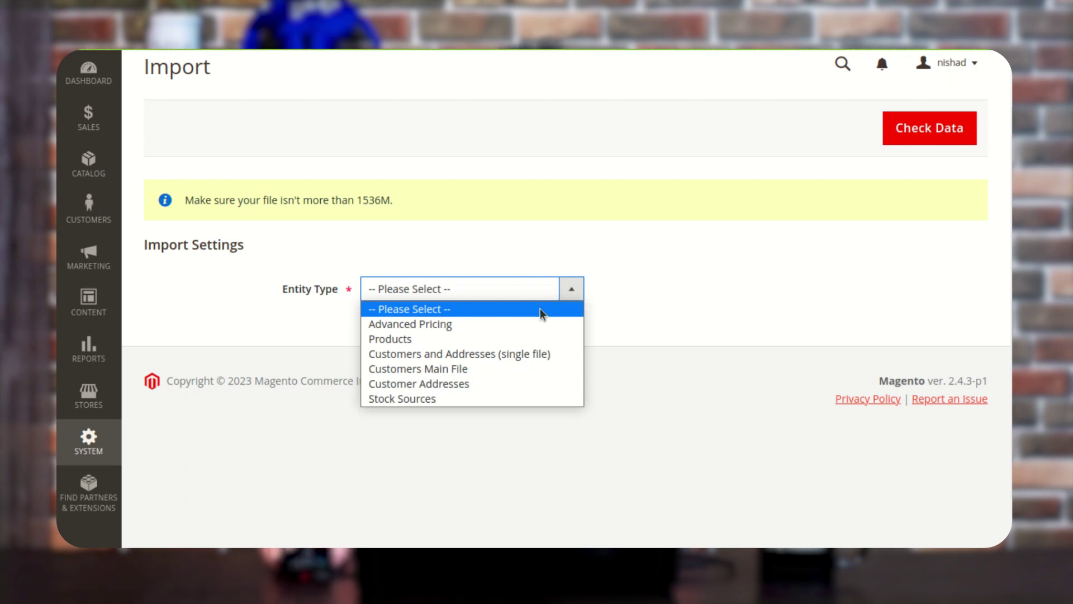
Choose Advanced Pricing as the entity type and scroll down to the Import Behavior section.
click(470, 326)
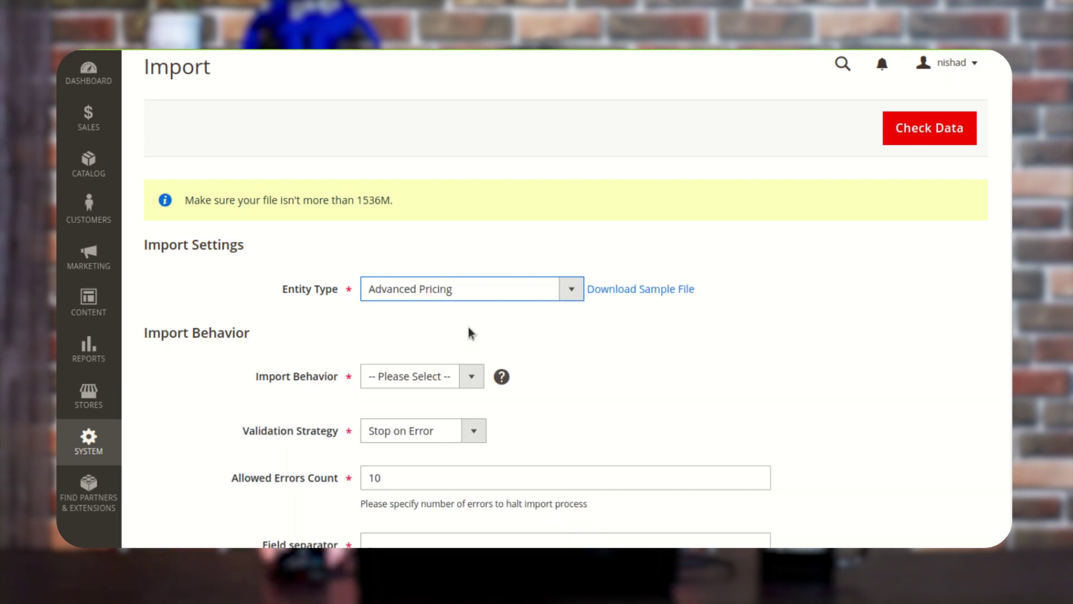
scroll(597, 353, down, 2)
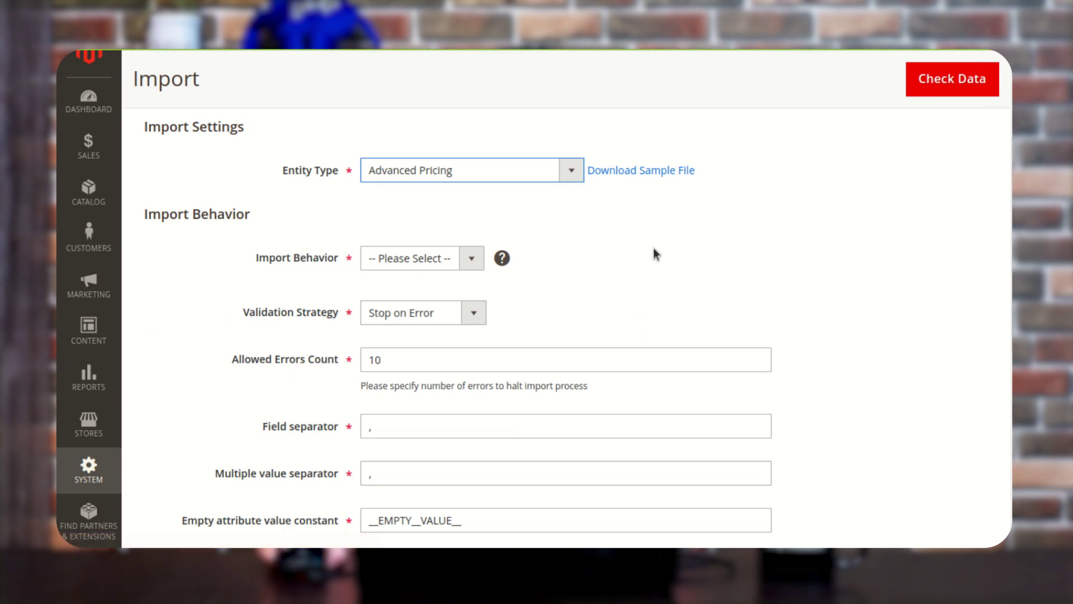
scroll(620, 261, down, 2)
scroll(620, 261, up, 2)
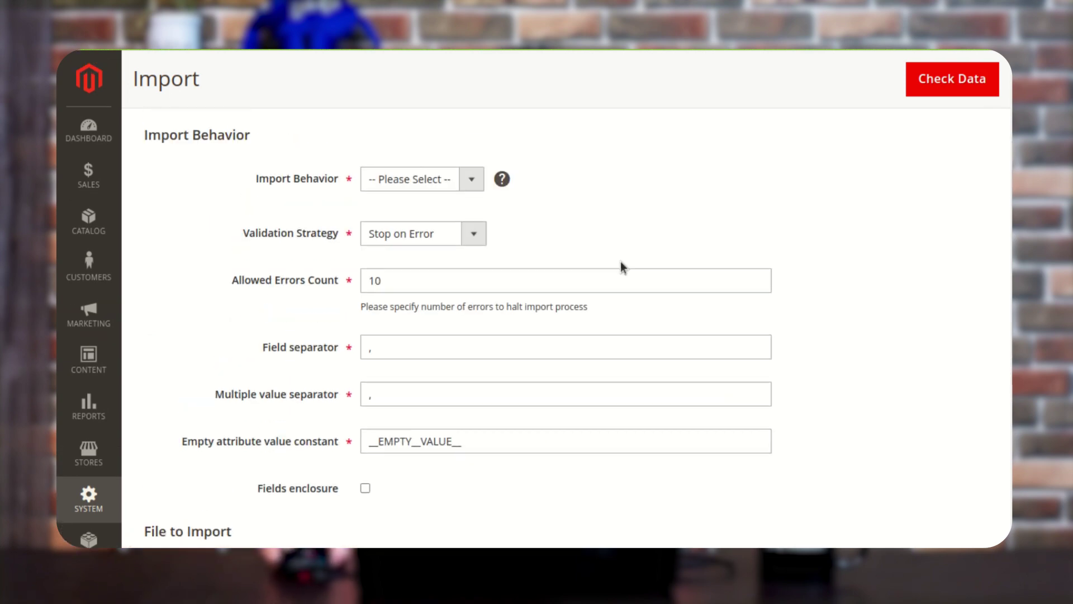
scroll(620, 261, down, 1)
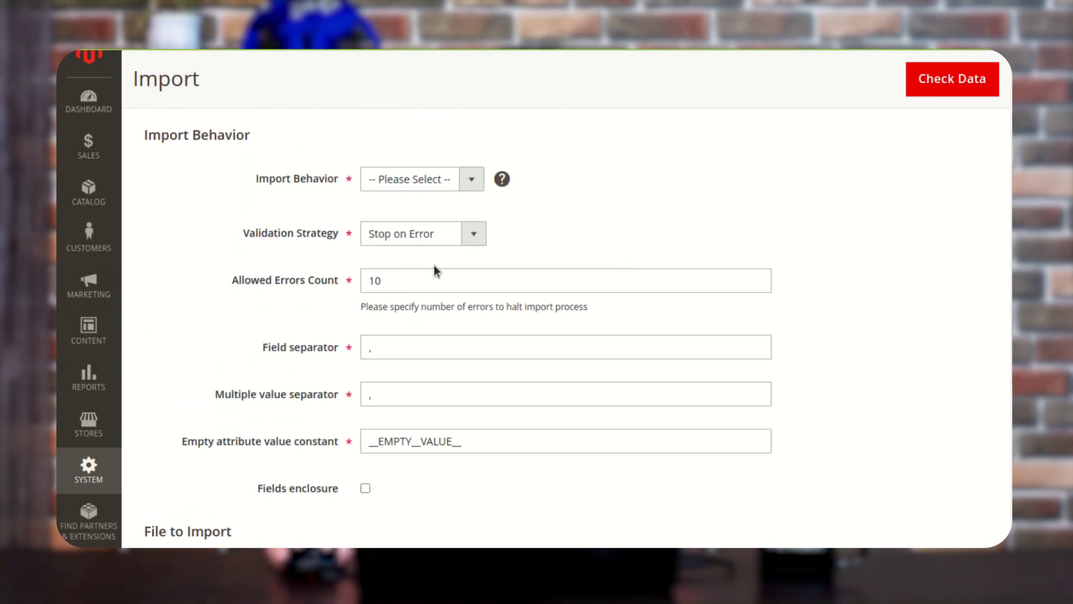
drag(166, 137, 756, 203)
click(555, 201)
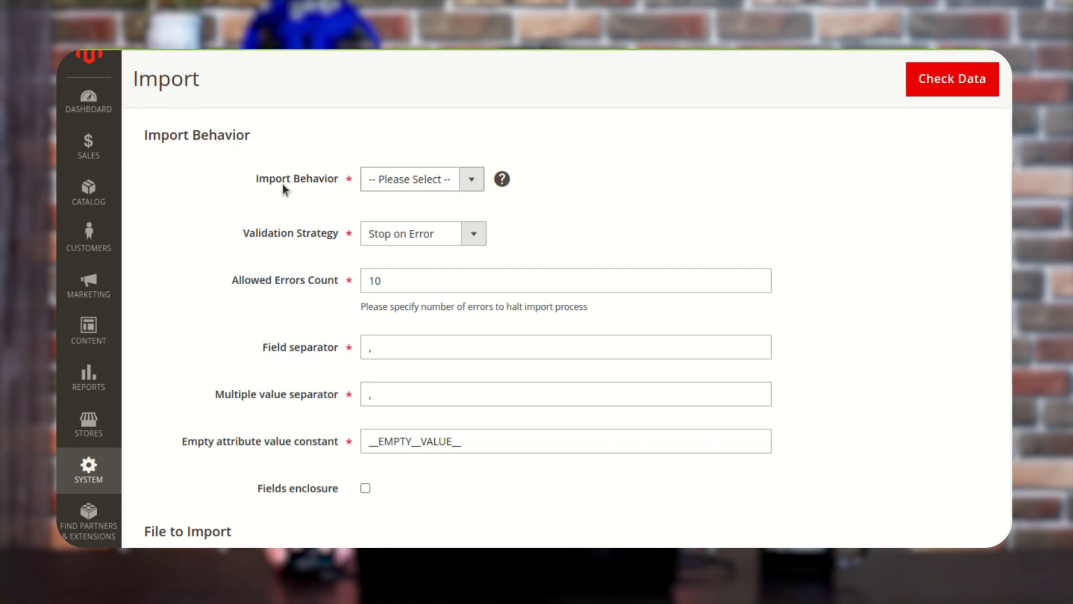
drag(269, 186, 319, 180)
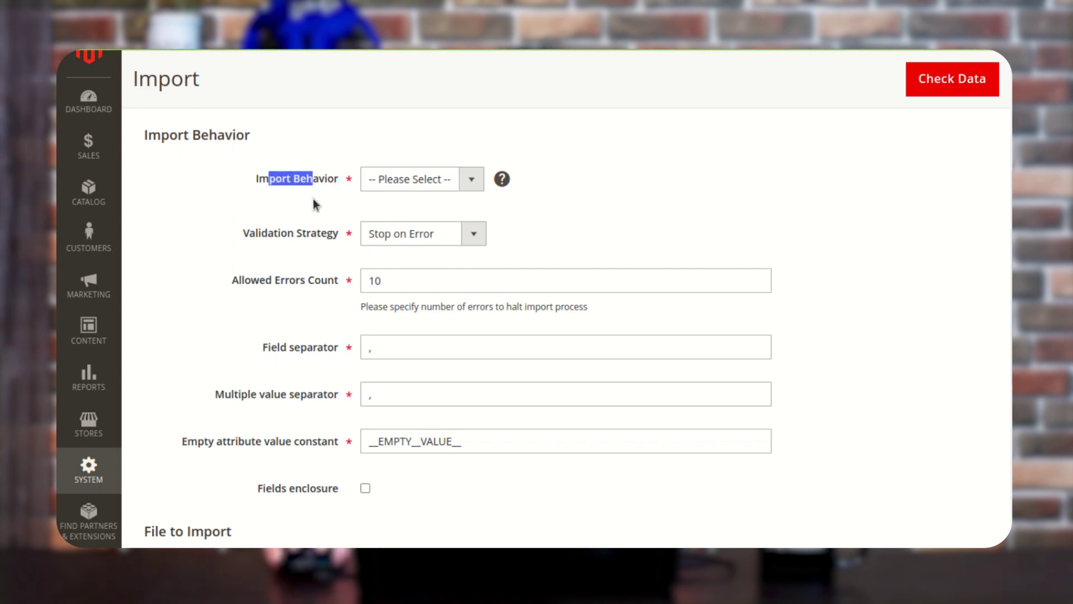
click(314, 205)
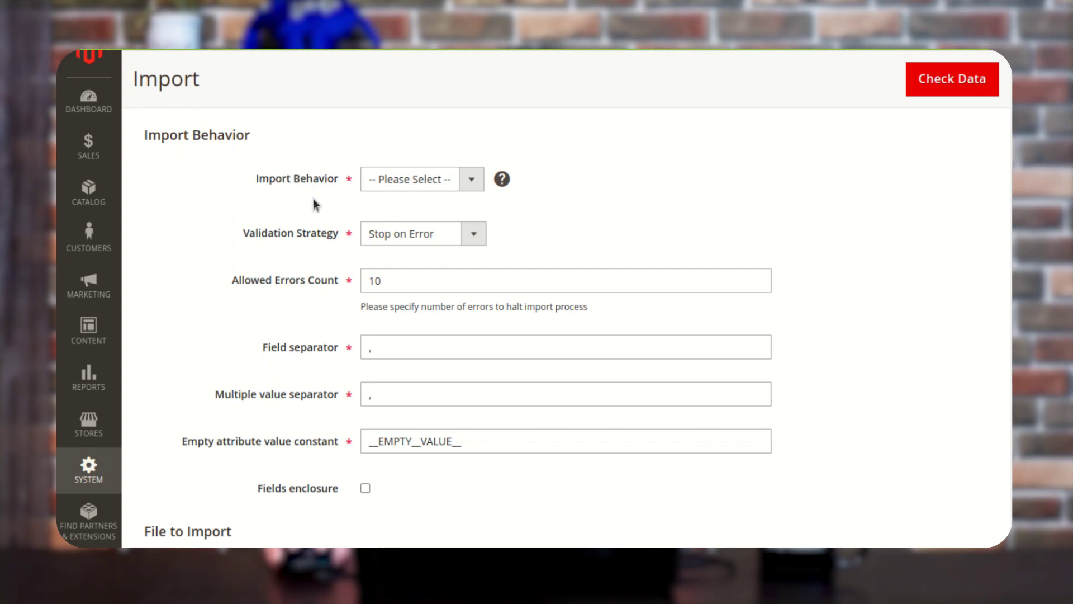
Set the Import Behavior to Add/Update.
click(474, 187)
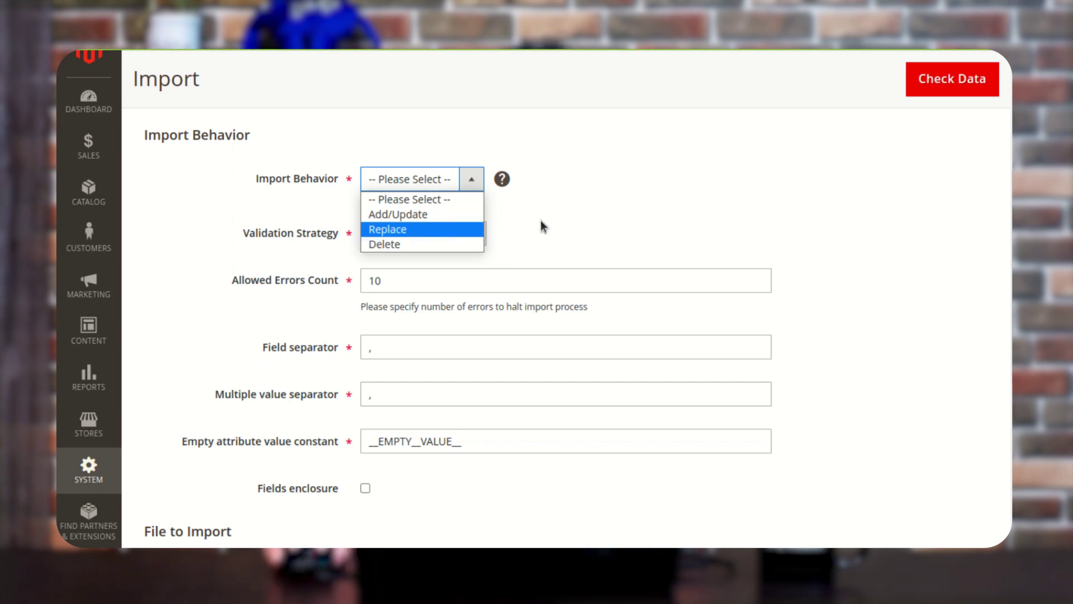
click(424, 215)
scroll(427, 217, down, 1)
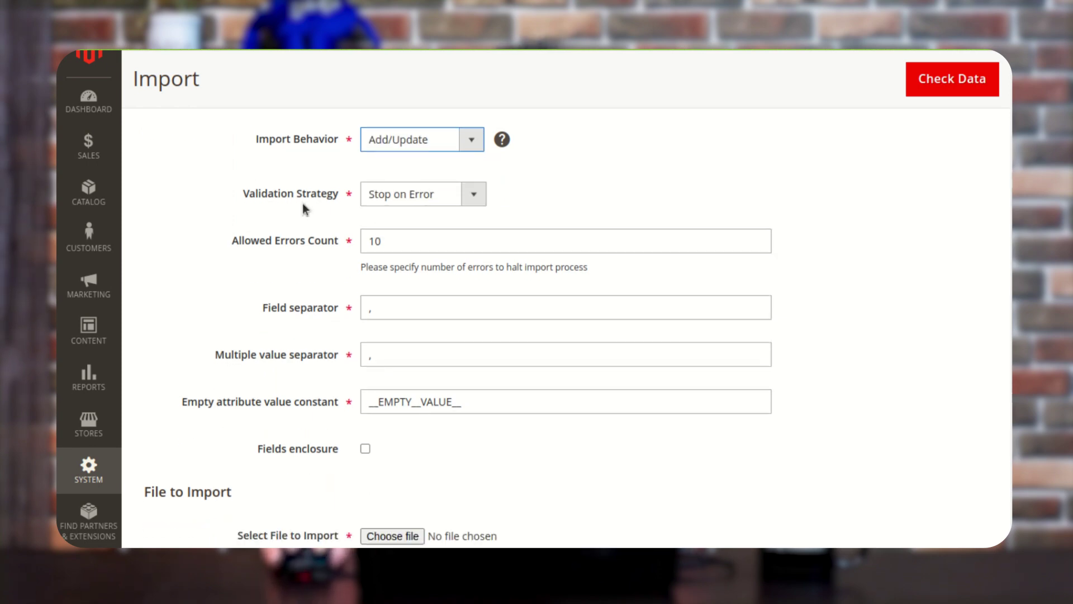
Keep the Validation Strategy at Stop on Error.
click(246, 196)
drag(246, 196, 334, 196)
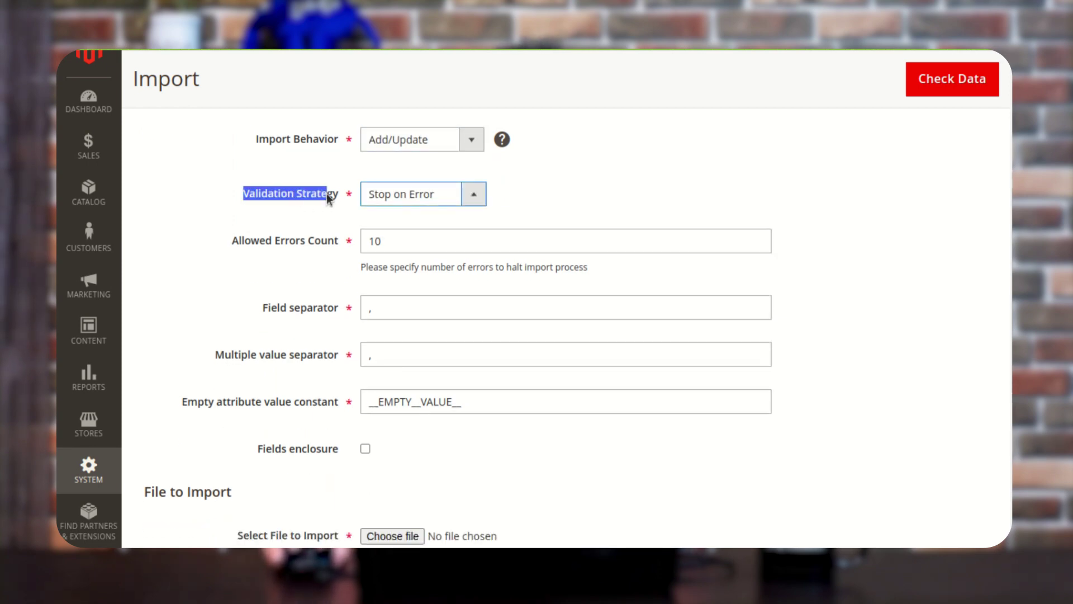
click(564, 207)
click(474, 196)
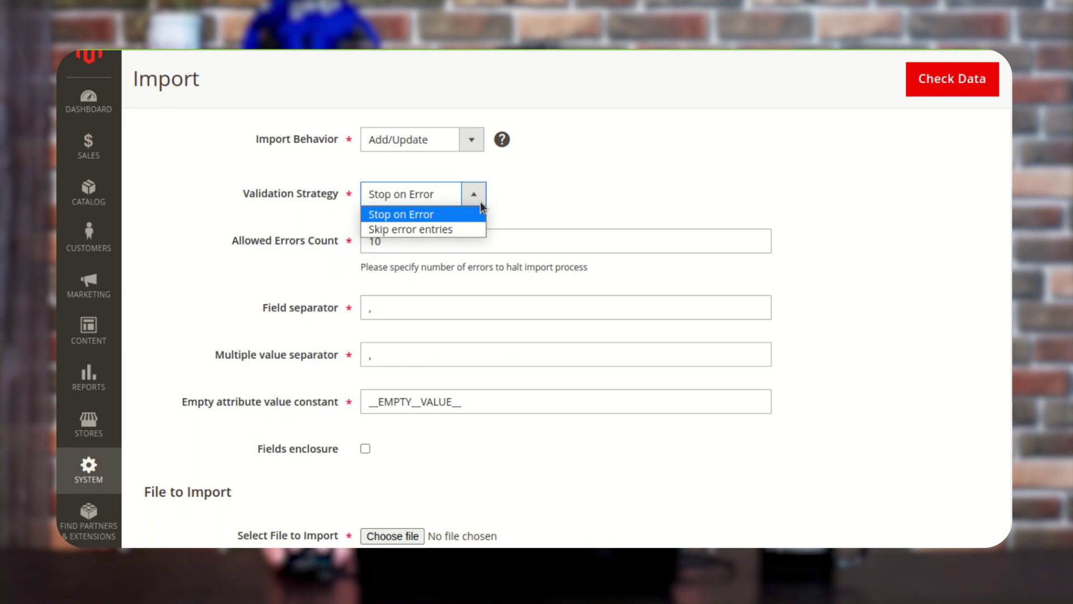
click(415, 216)
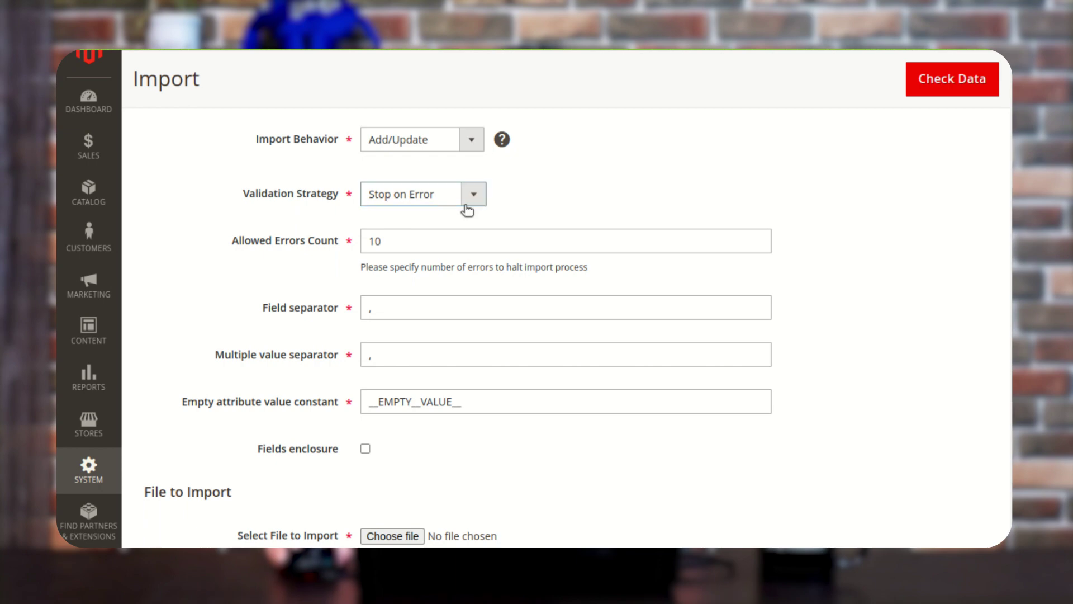
scroll(273, 234, down, 1)
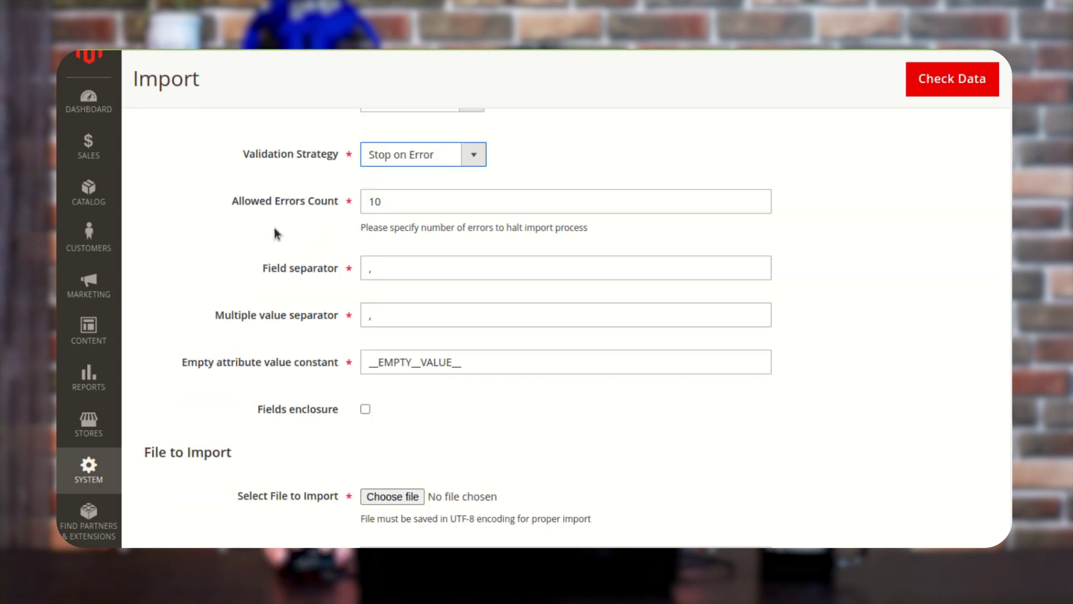
drag(244, 203, 283, 206)
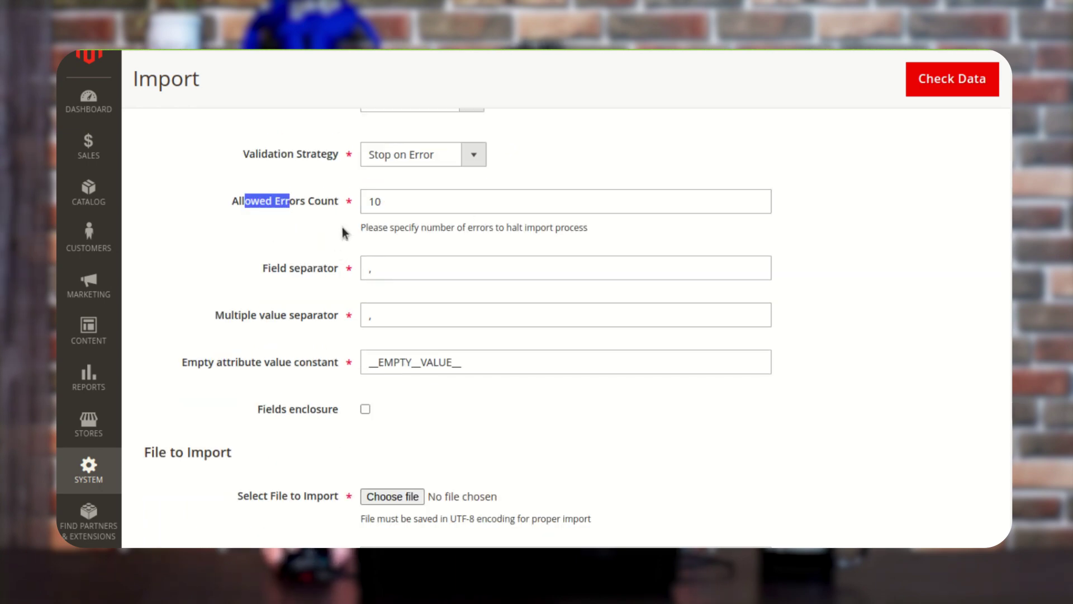
click(413, 209)
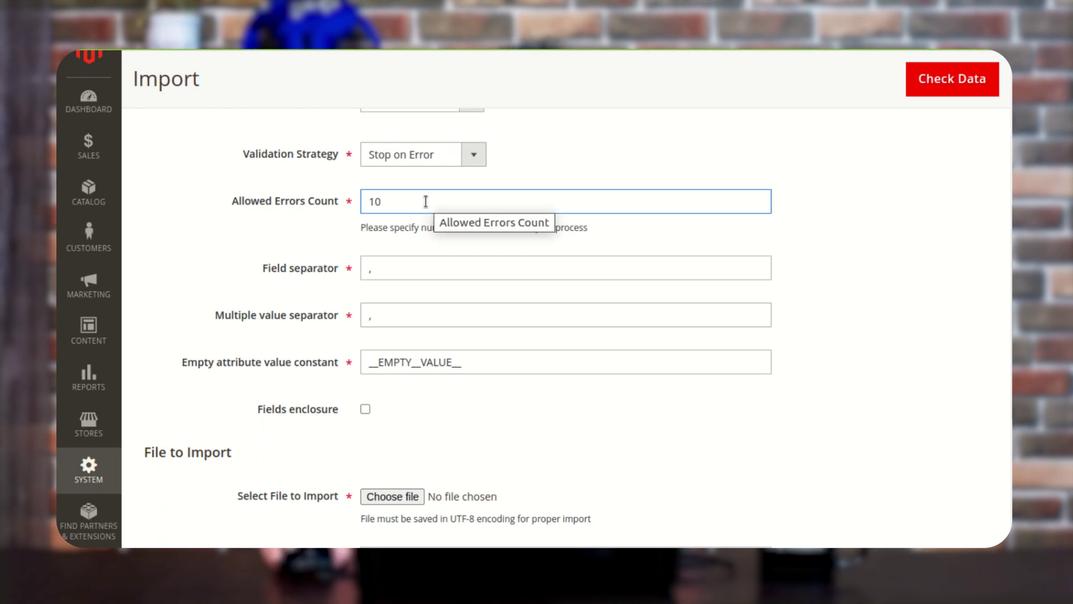
scroll(426, 201, down, 2)
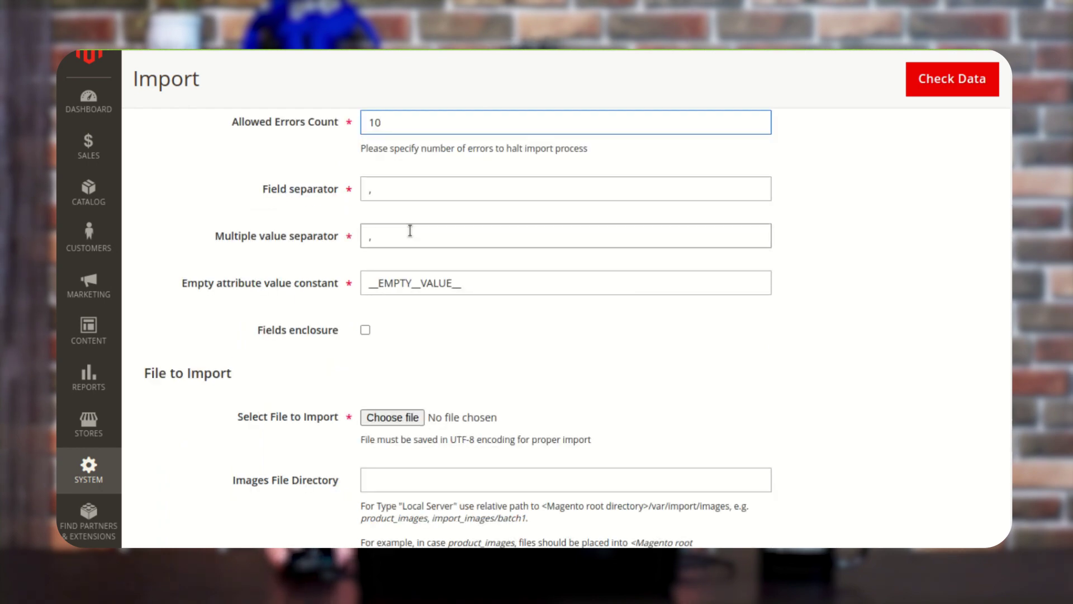
click(276, 195)
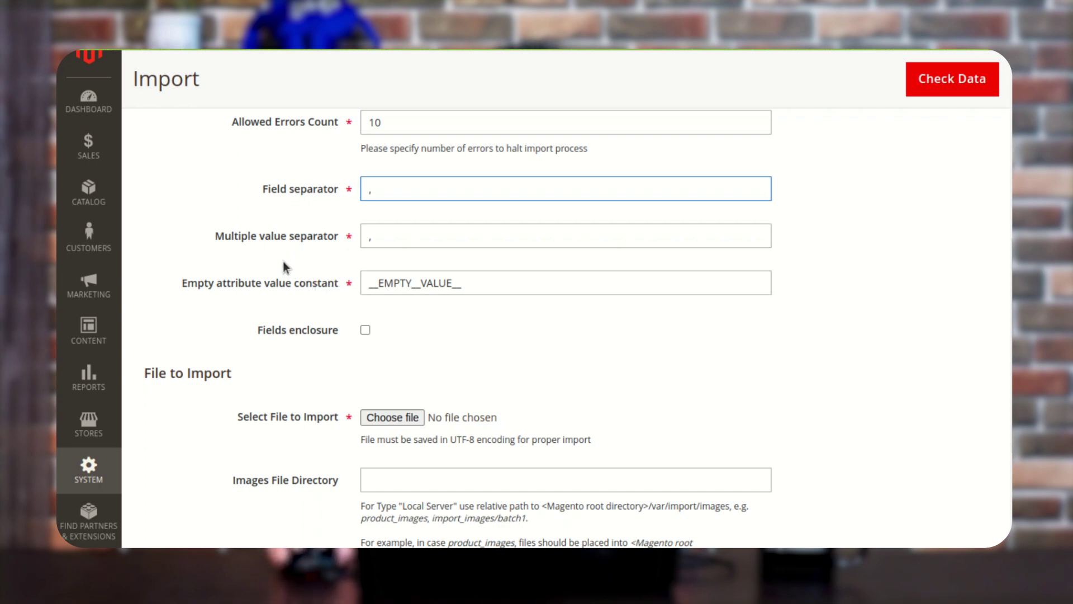
click(296, 284)
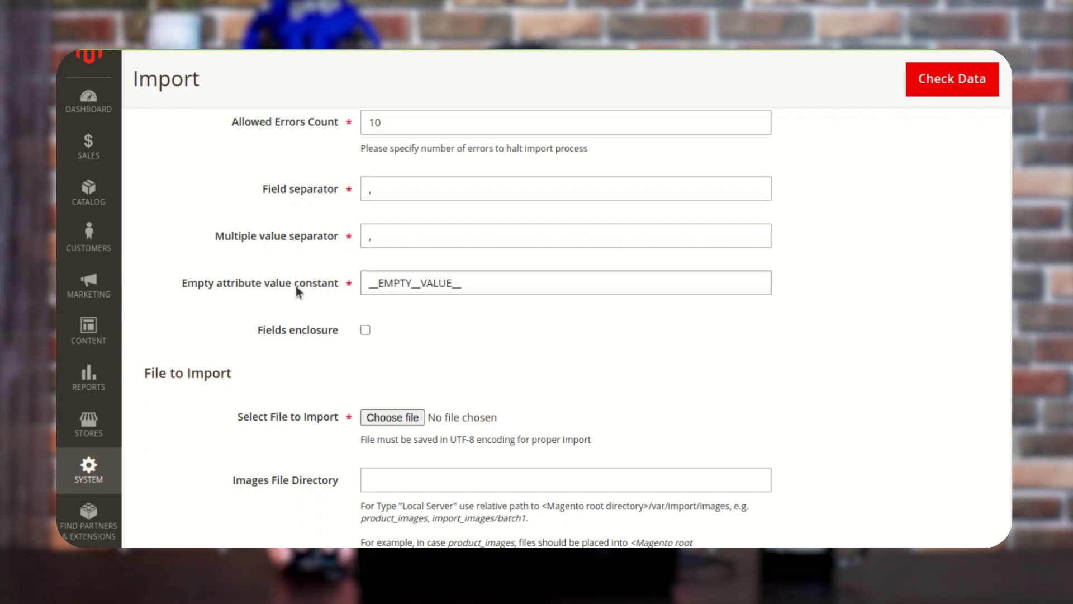
scroll(265, 286, down, 1)
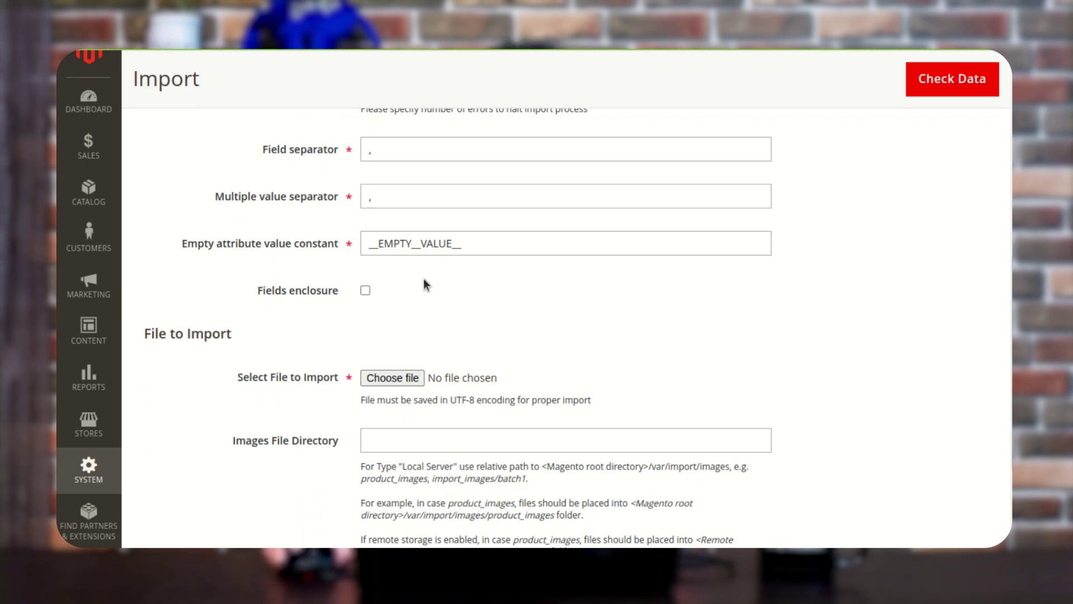
scroll(444, 294, down, 1)
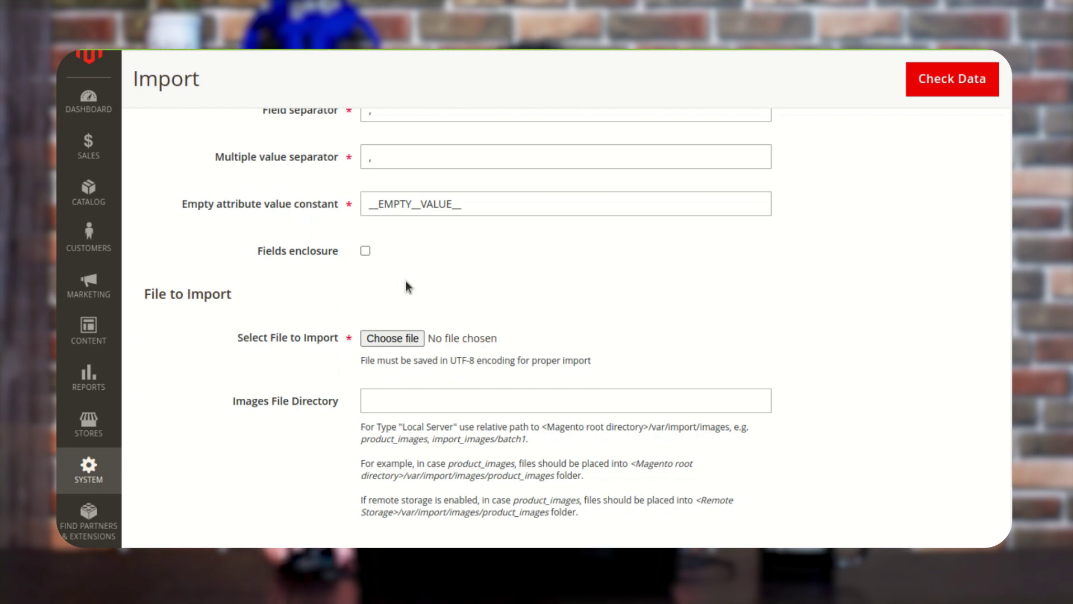
click(366, 252)
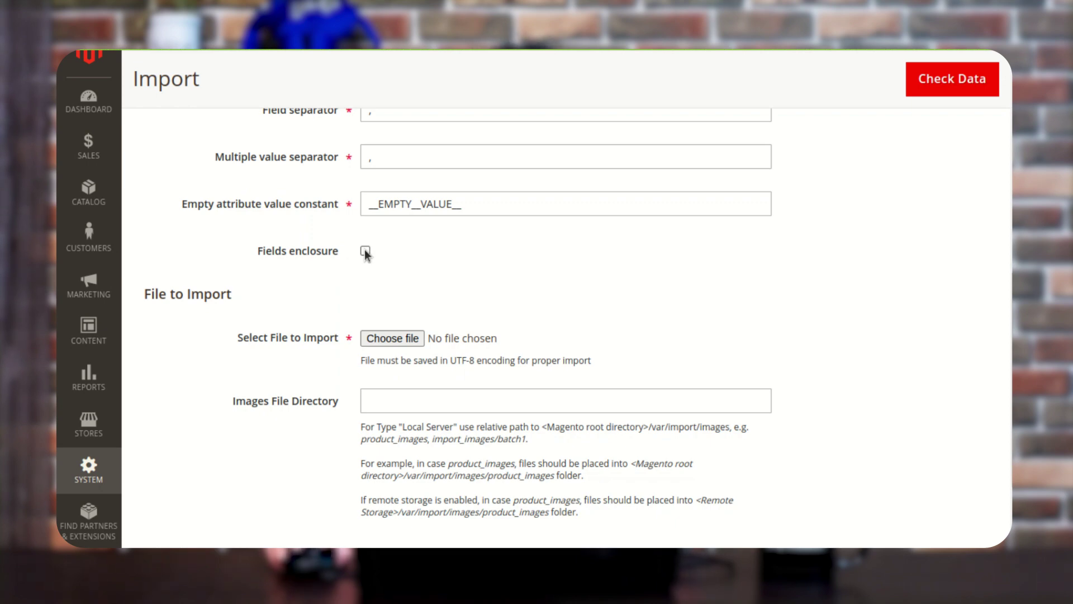
click(365, 251)
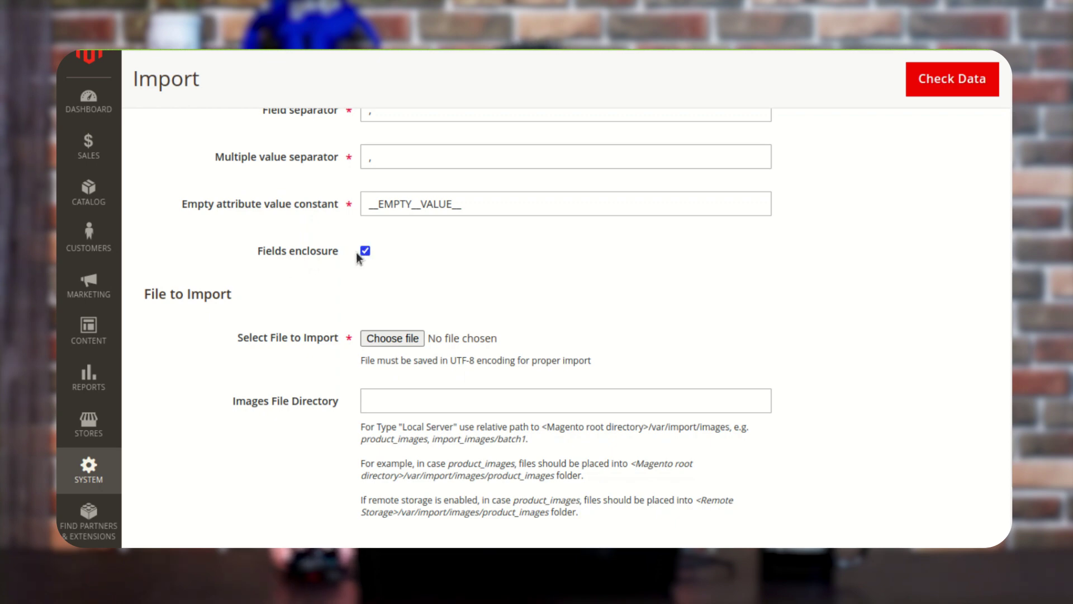
click(366, 252)
scroll(377, 254, down, 2)
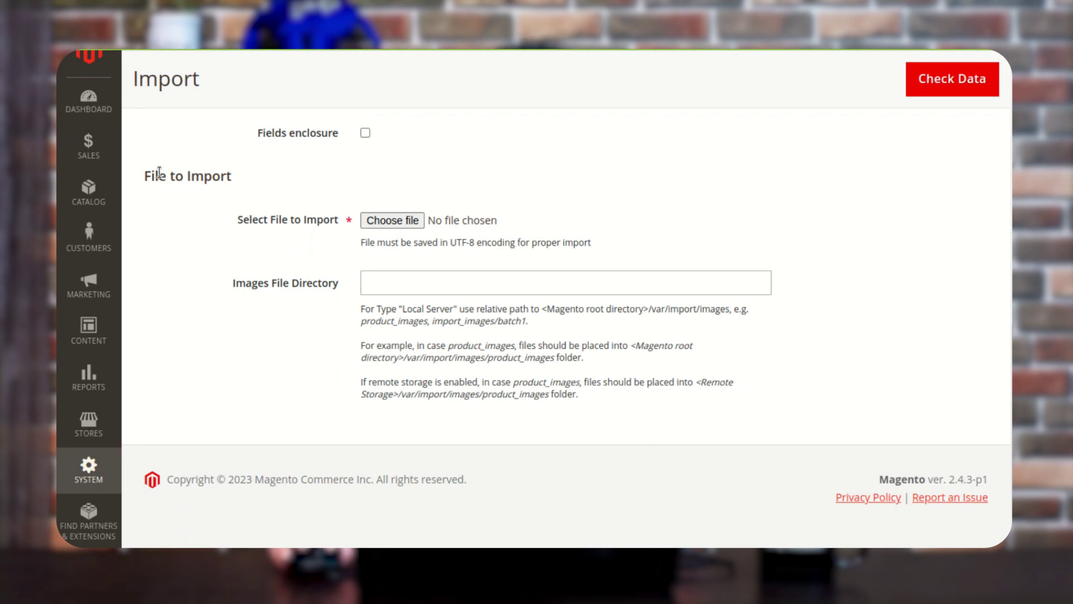
drag(145, 178, 340, 177)
click(340, 177)
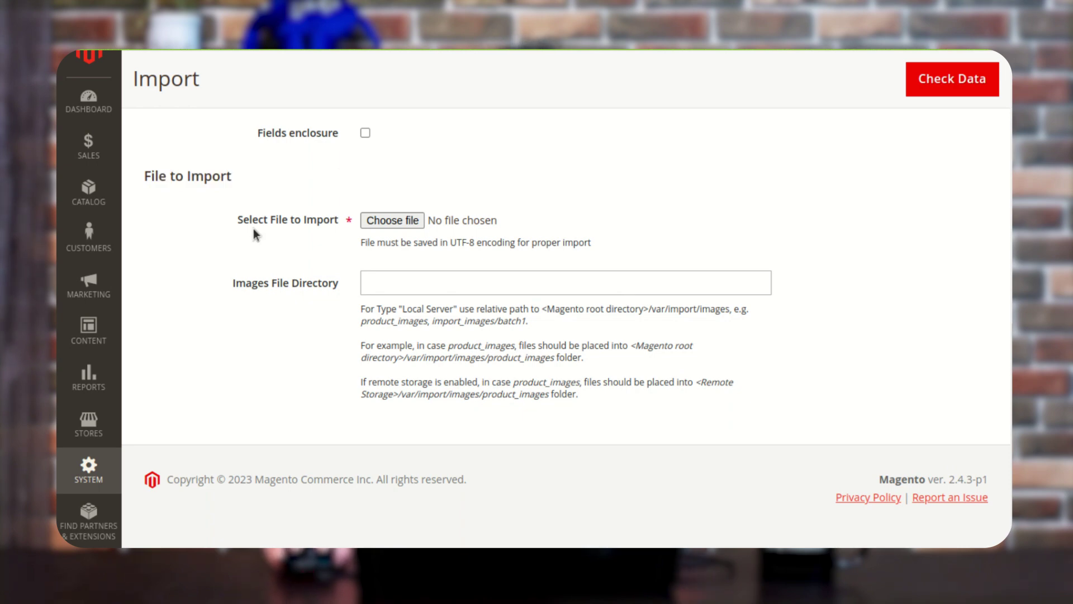
Pick advanced_pricing (1).csv from Downloads as the file to import.
click(394, 219)
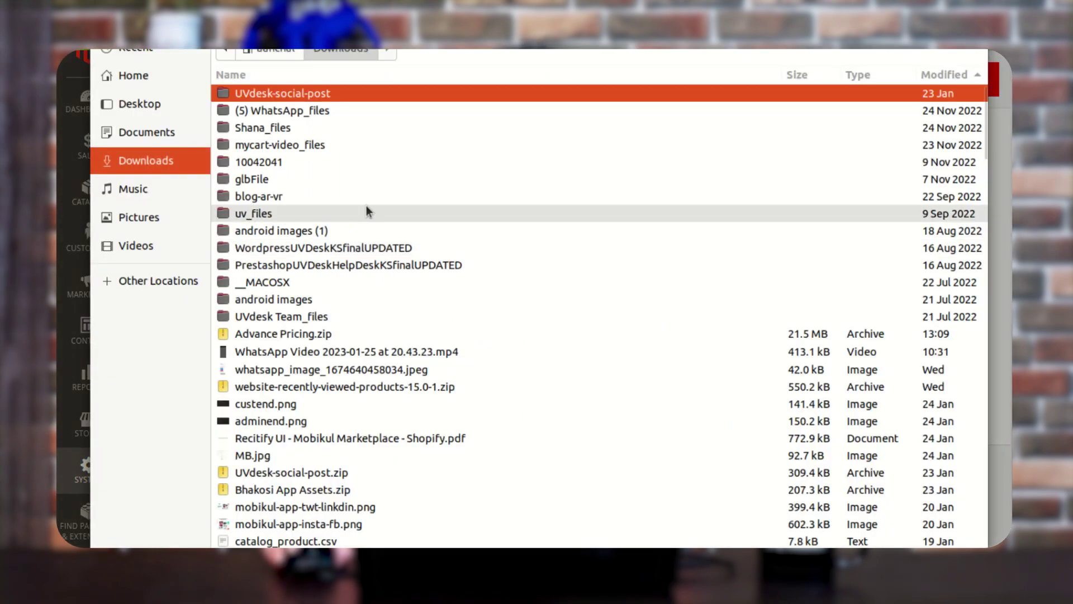
scroll(360, 293, down, 5)
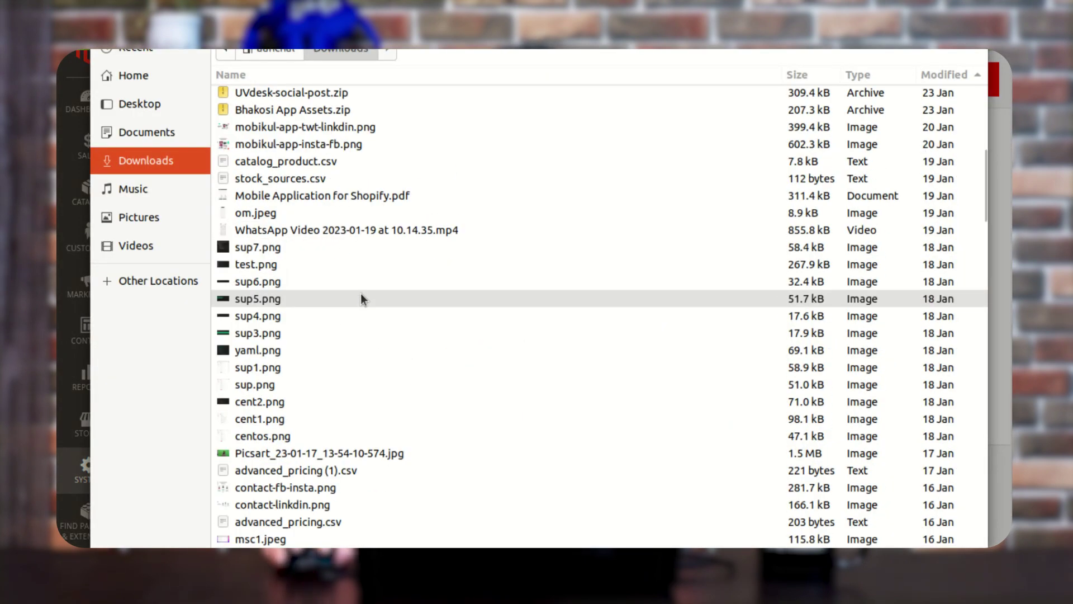
click(340, 469)
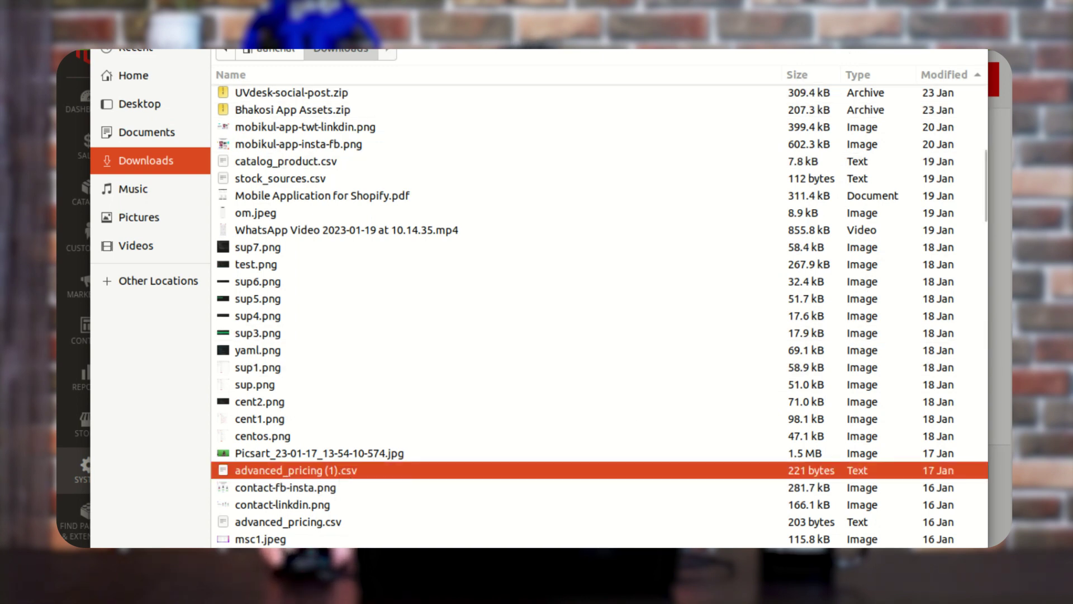
key(Return)
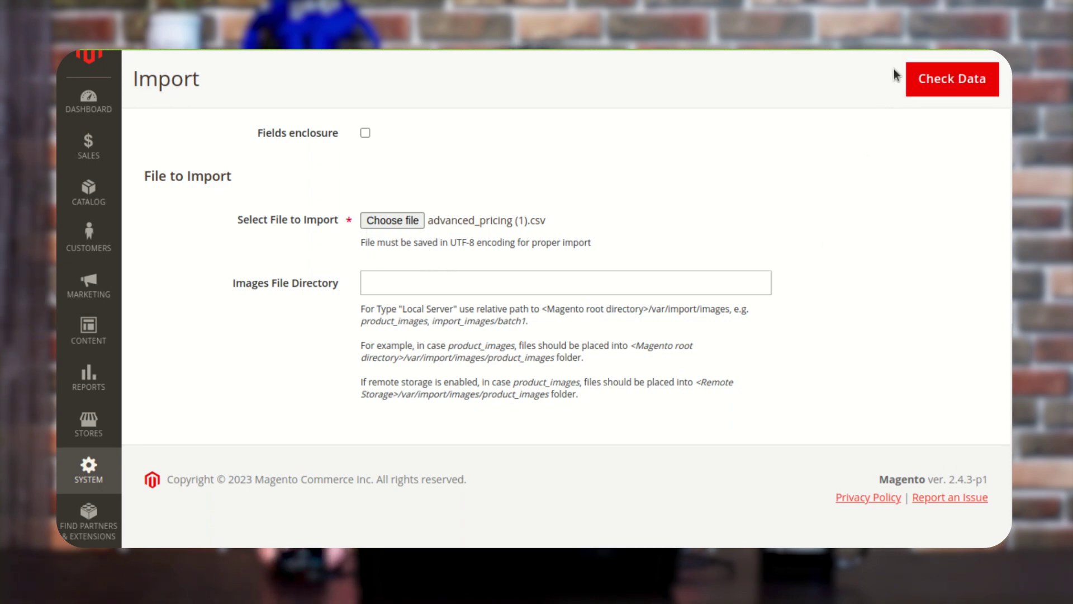
Run Check Data and read the results: 4 rows, 0 invalid rows, 0 errors.
click(943, 85)
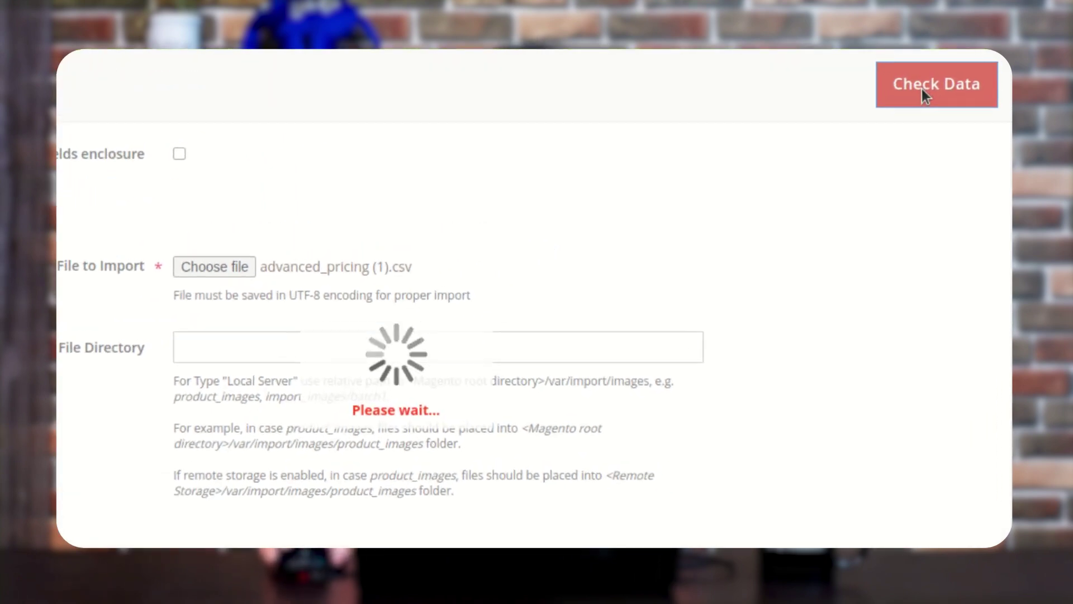
scroll(732, 276, down, 3)
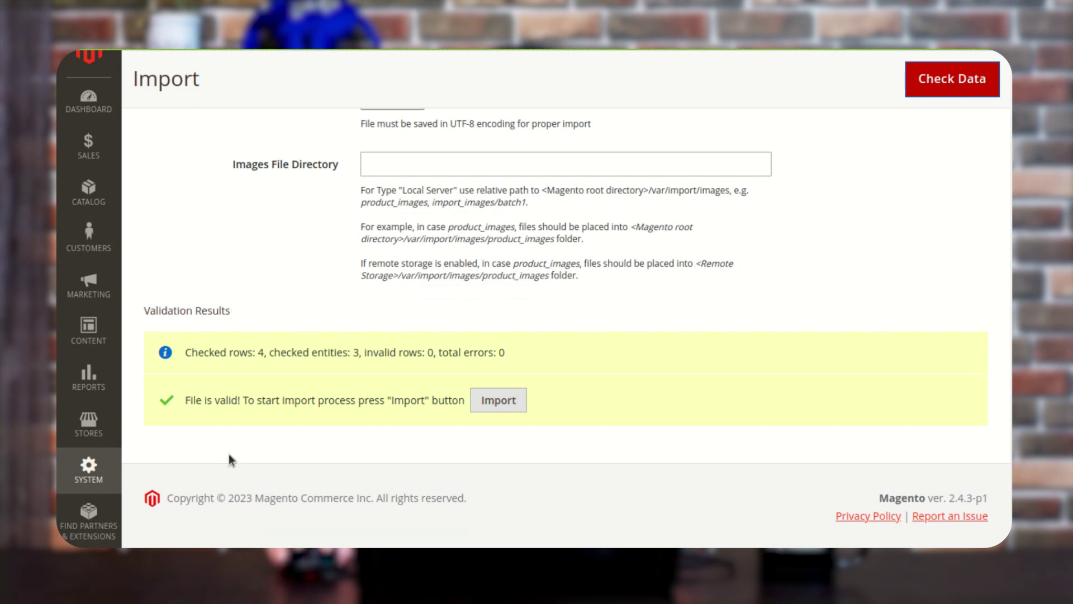
drag(262, 400, 440, 399)
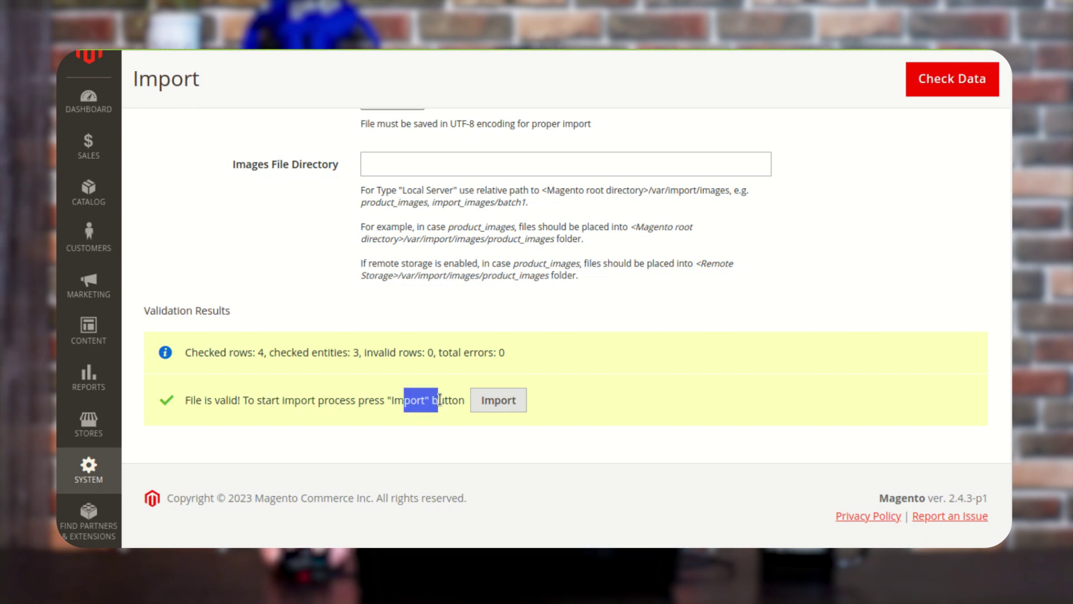
click(410, 439)
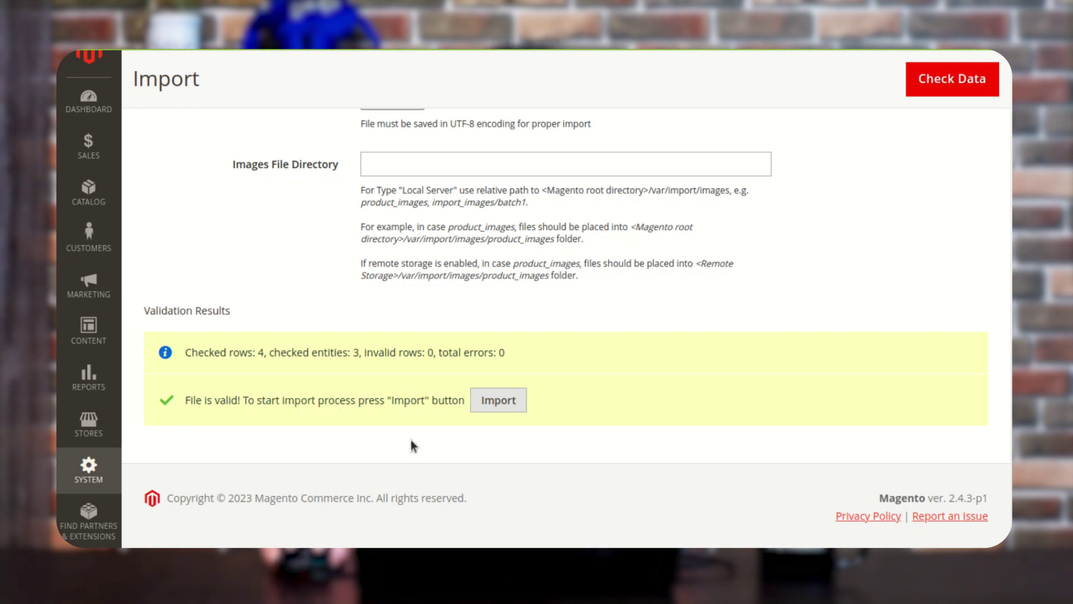
Run the import and confirm it reports Created 0, Updated 2, Deleted 0.
click(499, 403)
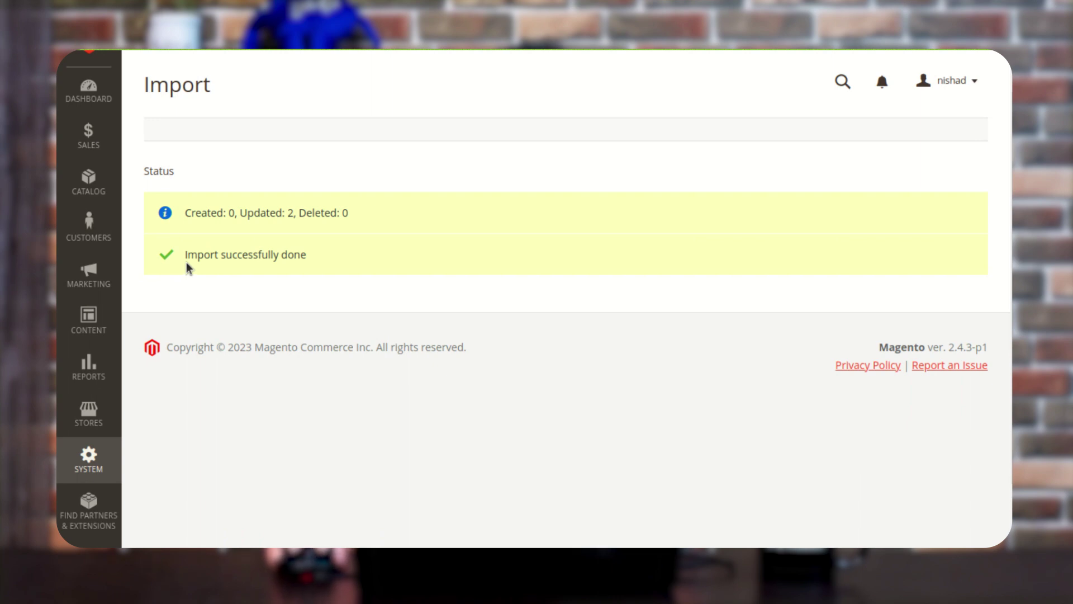
drag(144, 168, 273, 167)
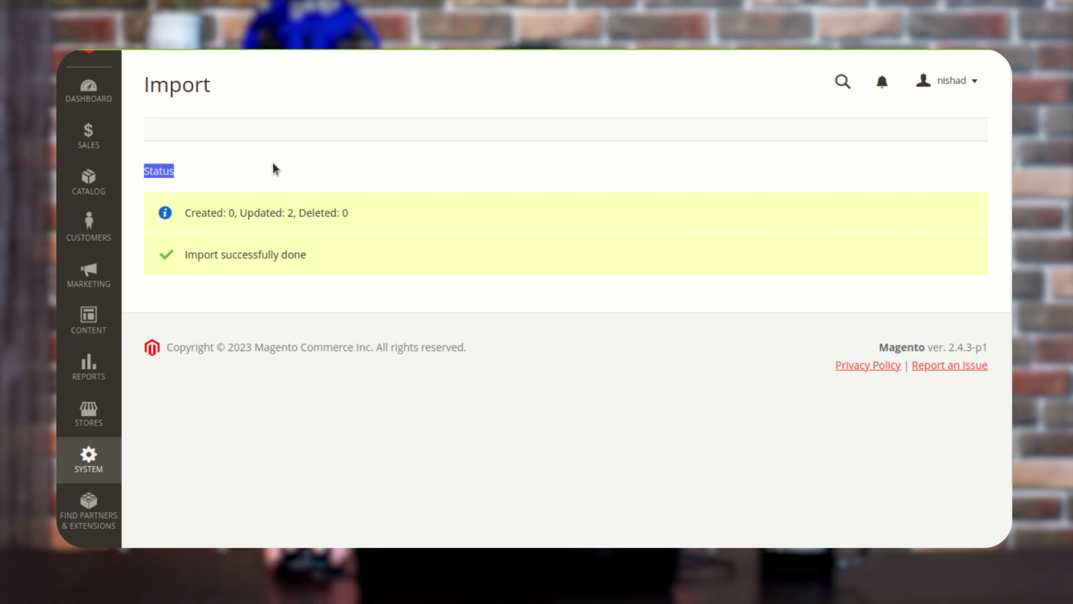
drag(183, 257, 306, 256)
click(325, 304)
scroll(316, 364, up, 1)
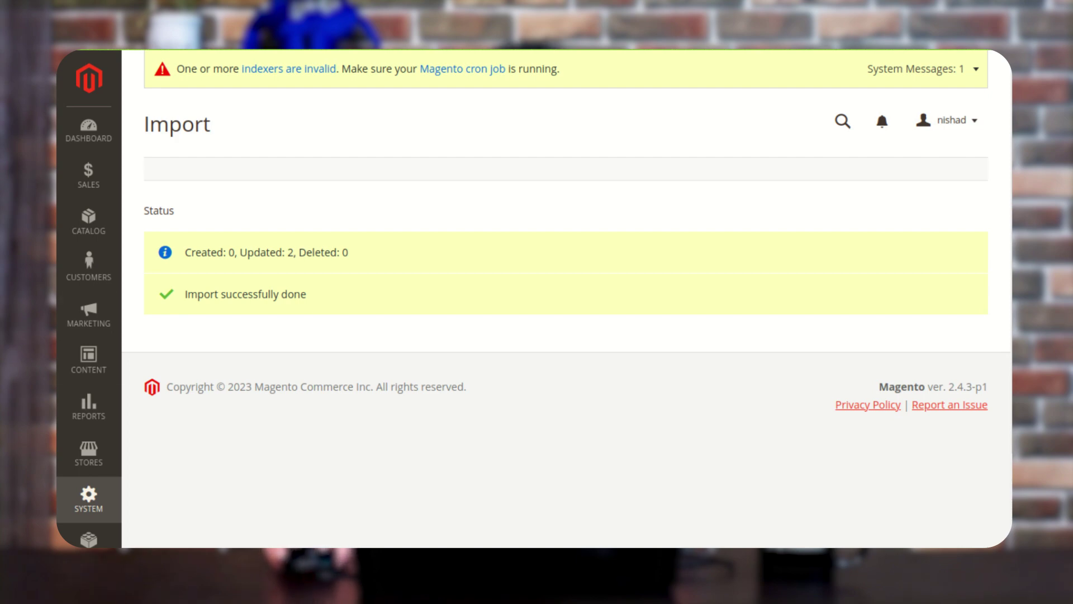
Switch to the advanced_pricing spreadsheet and review the Yoga Mat and sku123 sku rows.
click(58, 471)
click(168, 224)
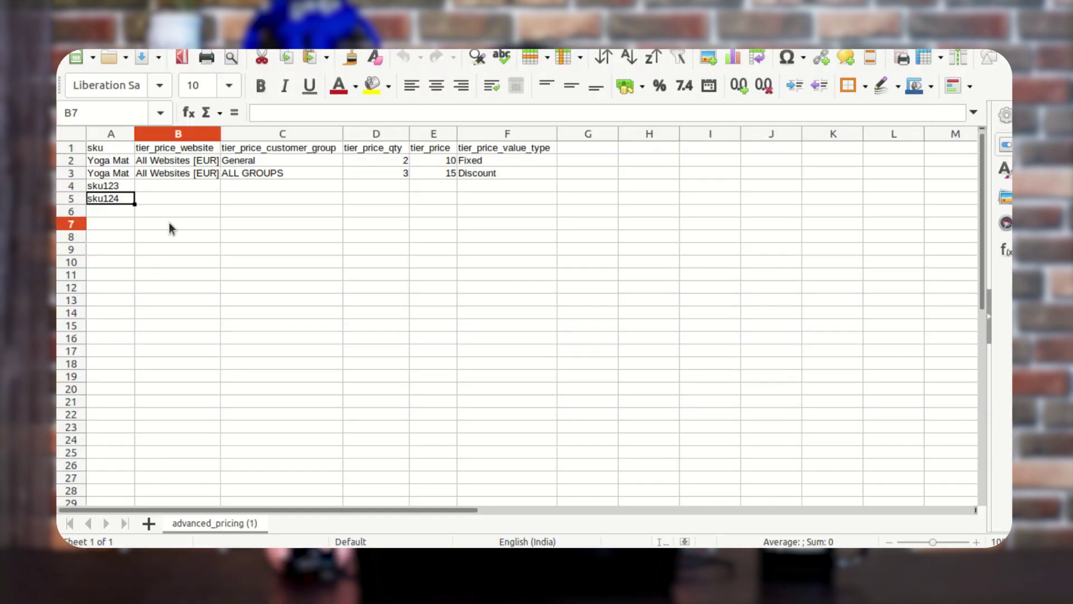
click(160, 184)
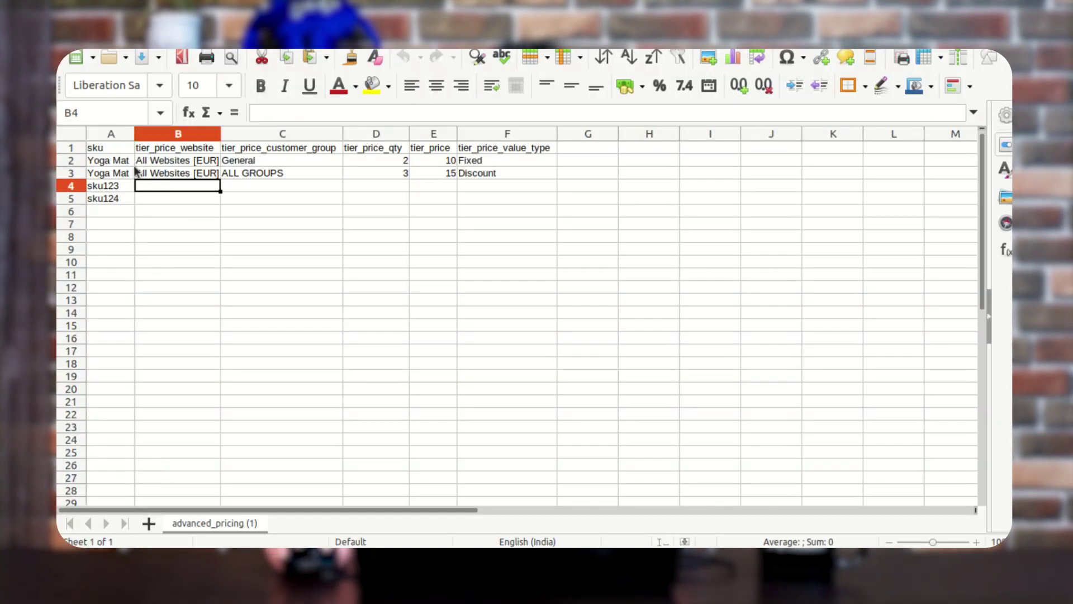
click(111, 162)
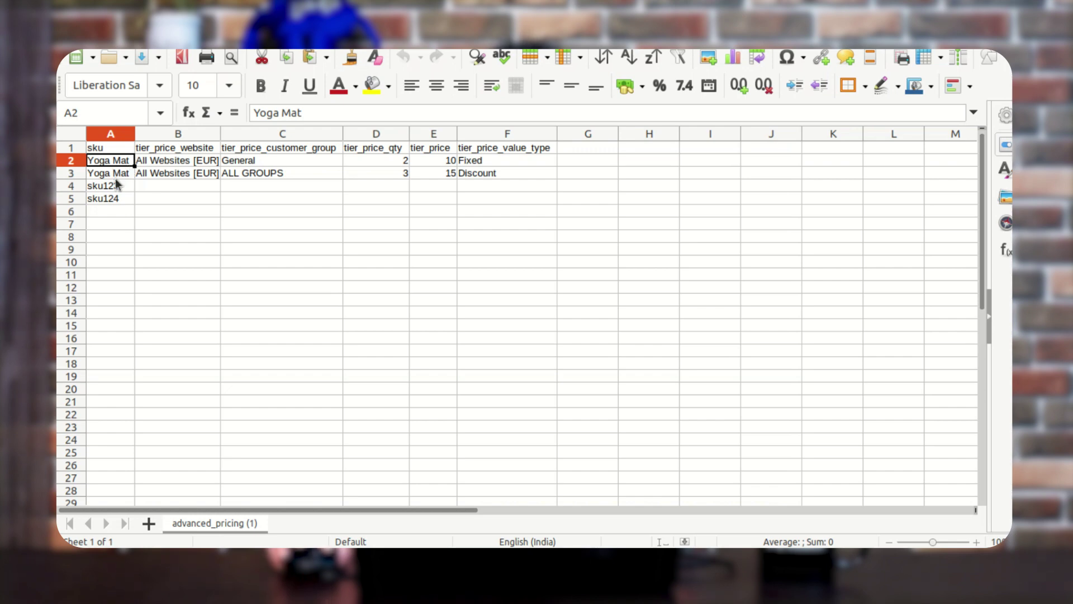
click(115, 178)
click(114, 149)
click(123, 163)
Review the All Websites [EUR], General, qty 2 and Fixed values, then return to Magento.
click(151, 164)
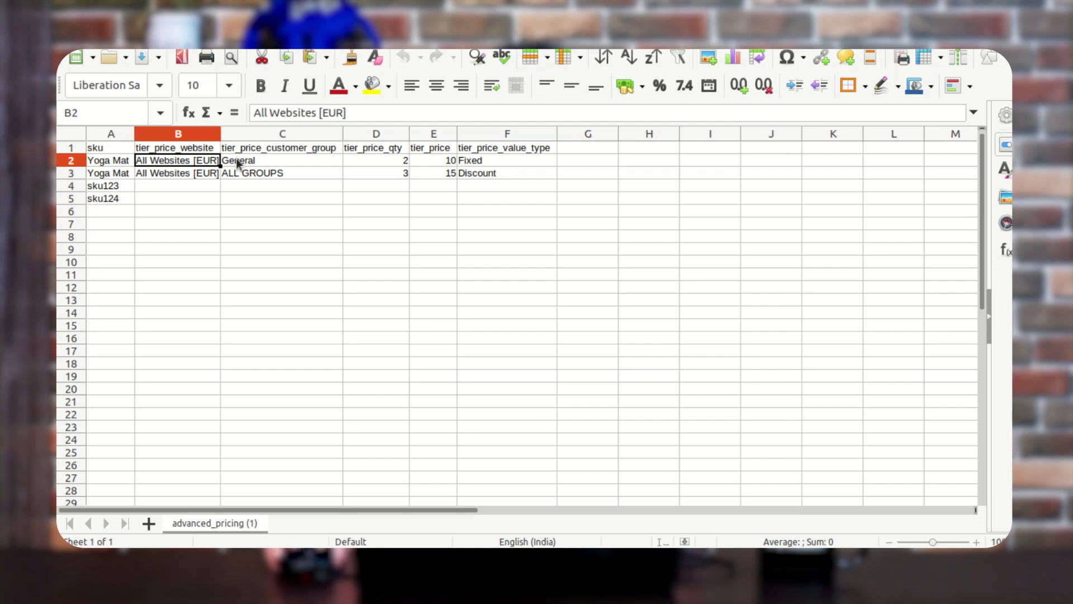
click(272, 161)
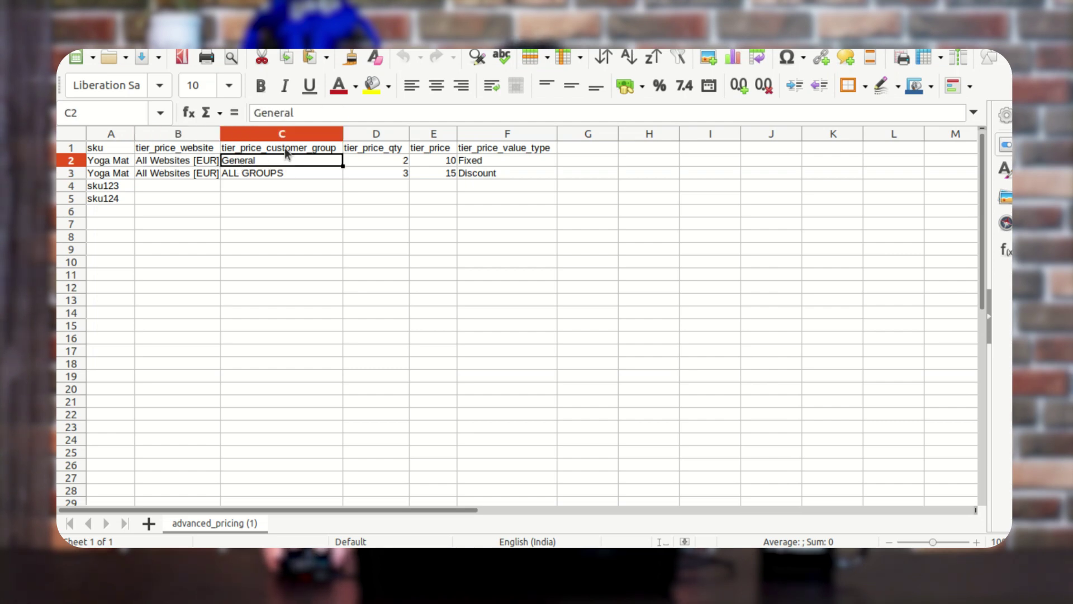
click(284, 148)
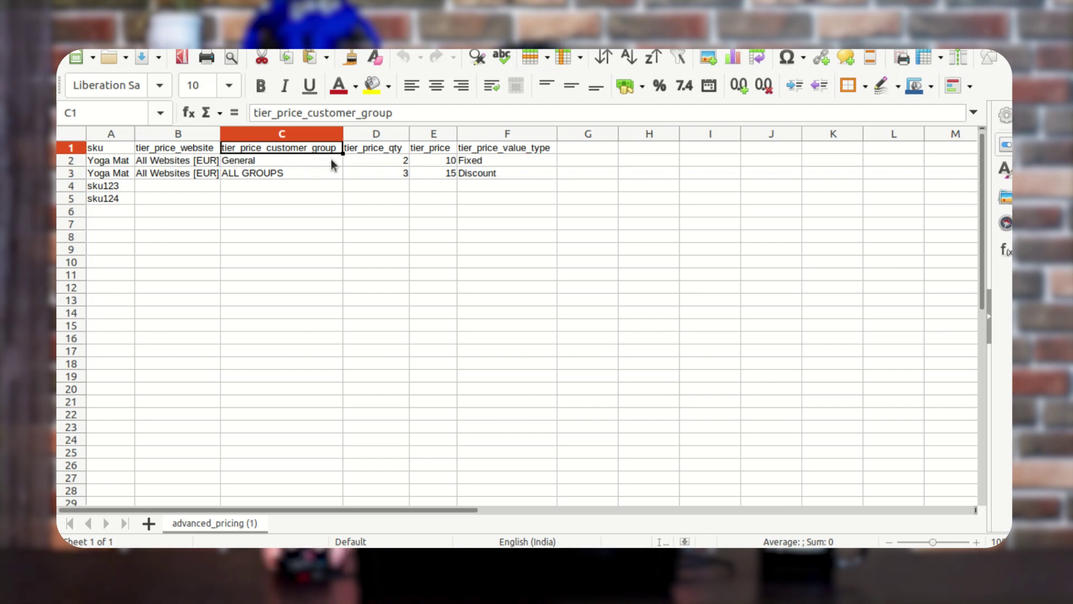
click(366, 161)
click(385, 151)
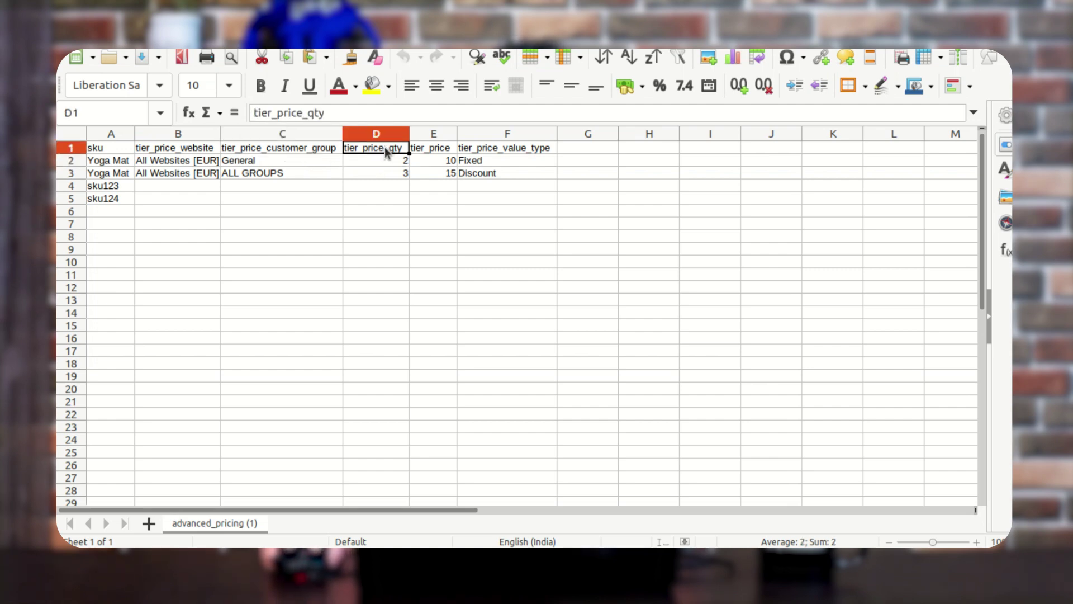
click(440, 151)
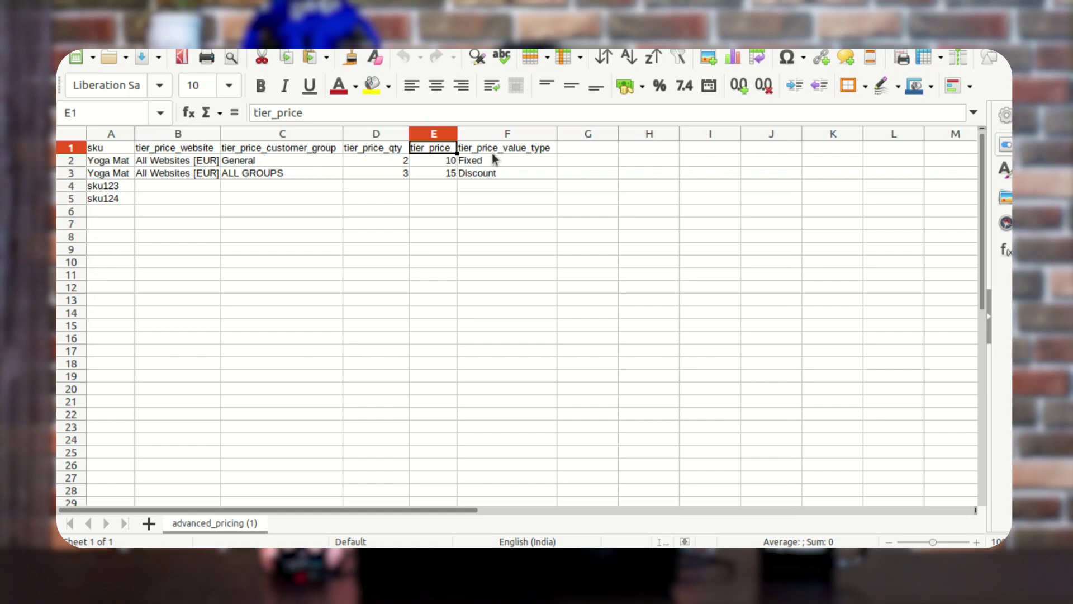
key(Right)
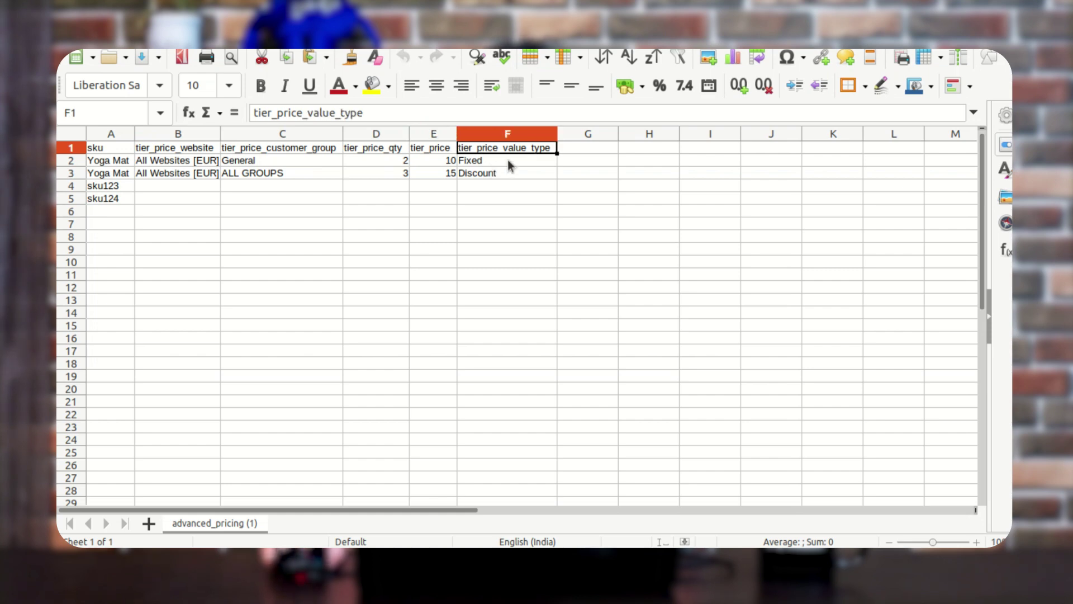
click(509, 164)
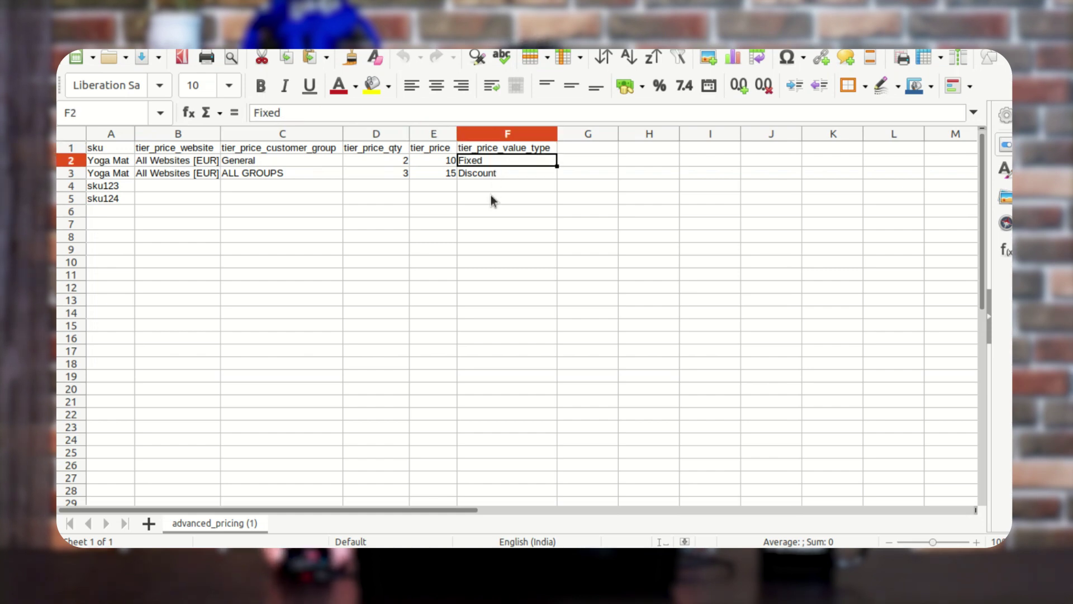
click(484, 202)
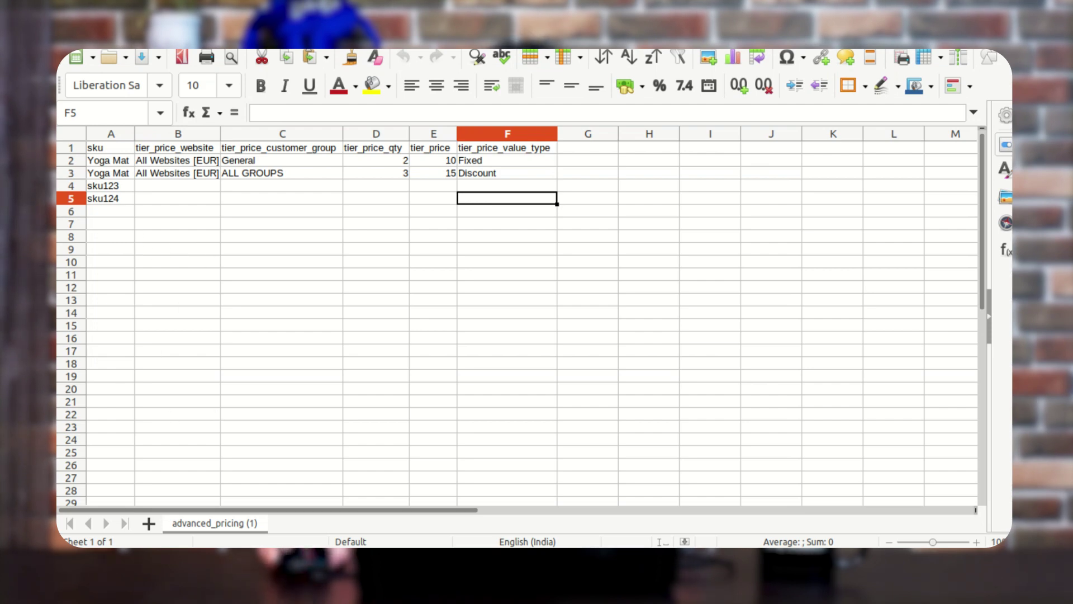
click(71, 173)
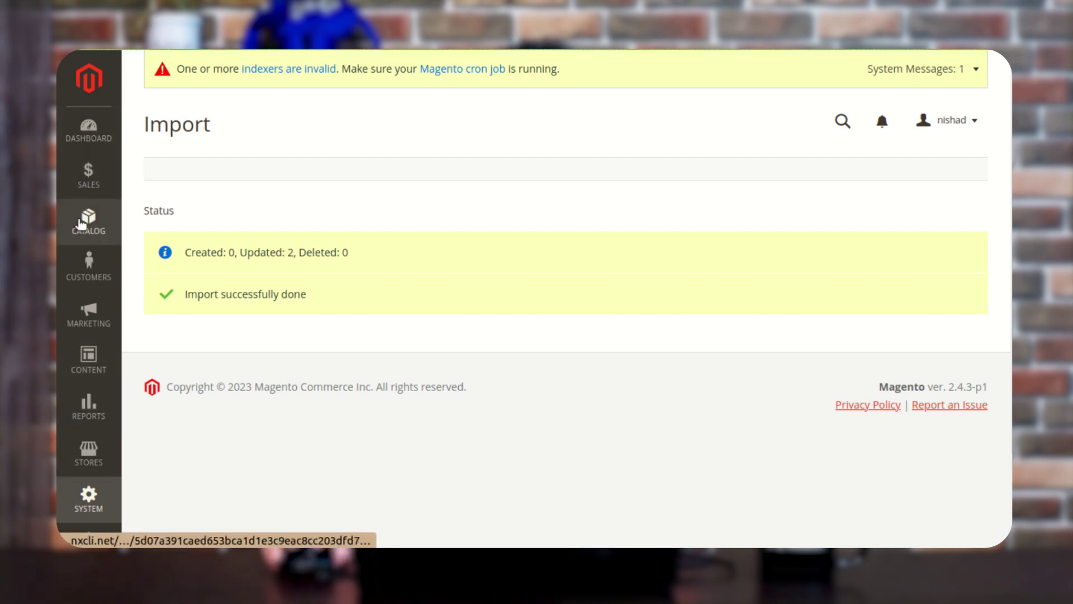
Open Catalog > Products and scroll the 56-record grid down to Yoga Mat.
click(81, 223)
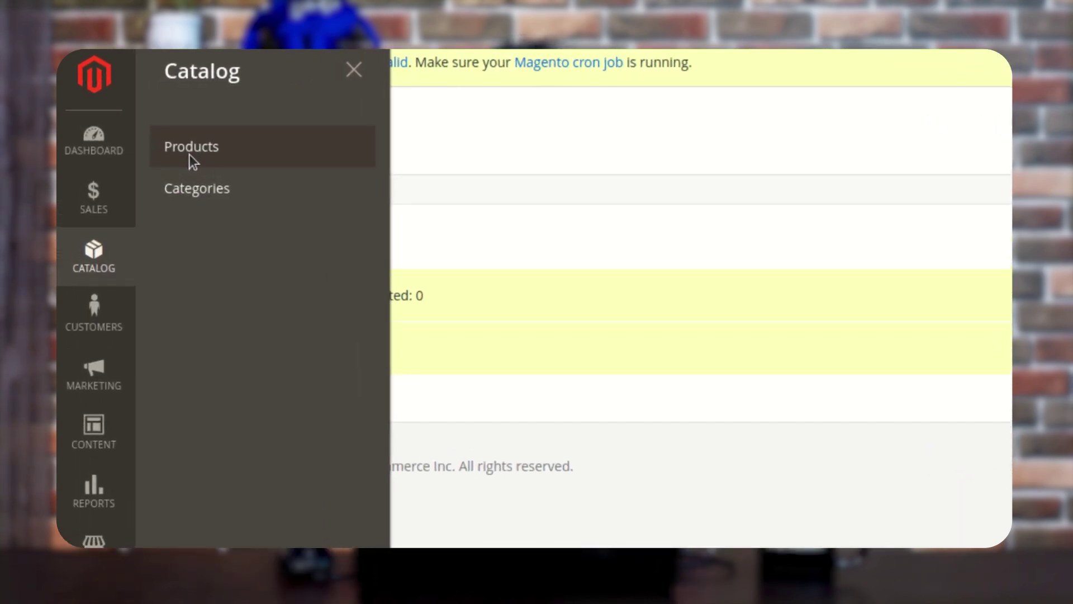
click(188, 155)
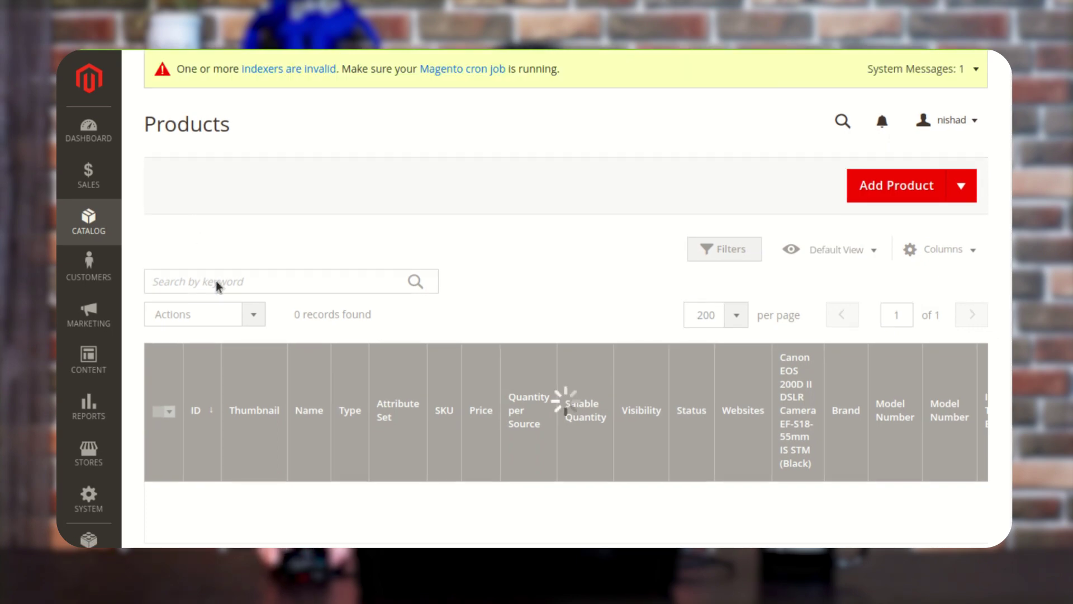
scroll(214, 297, down, 2)
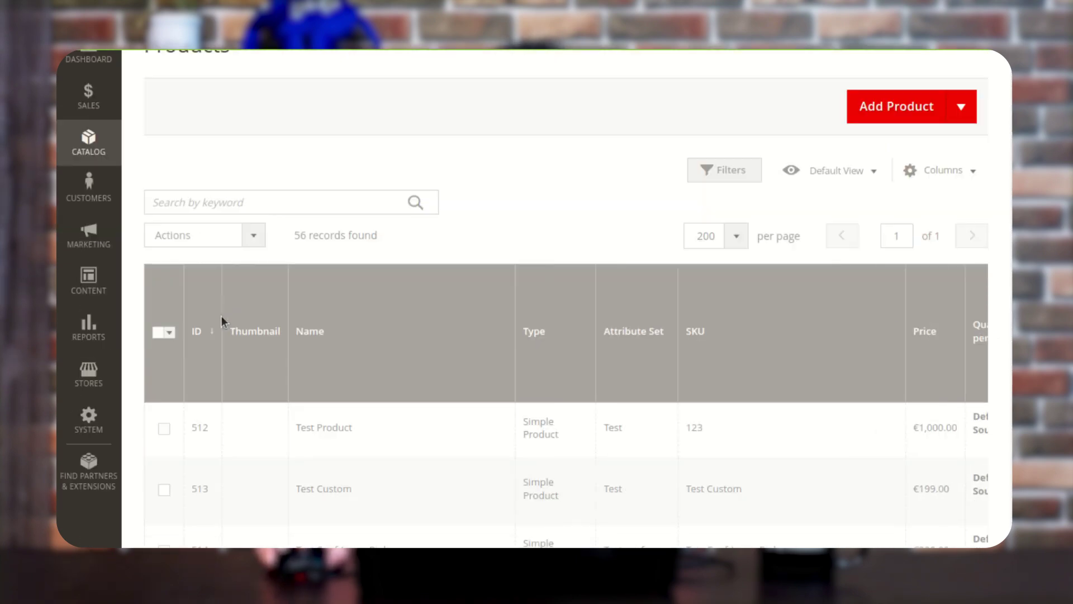
scroll(228, 332, down, 10)
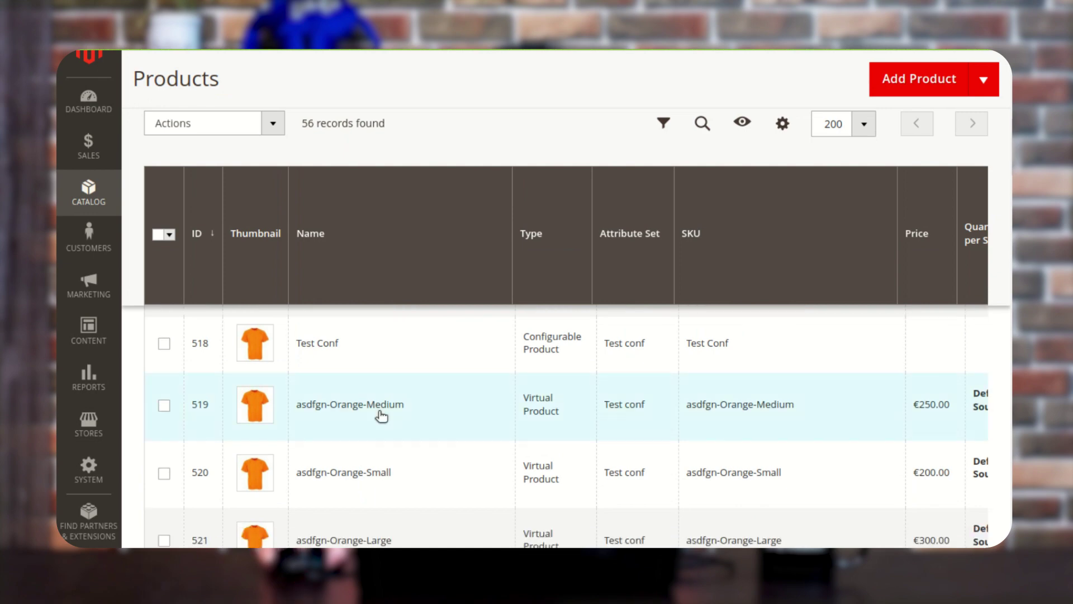
scroll(381, 416, down, 8)
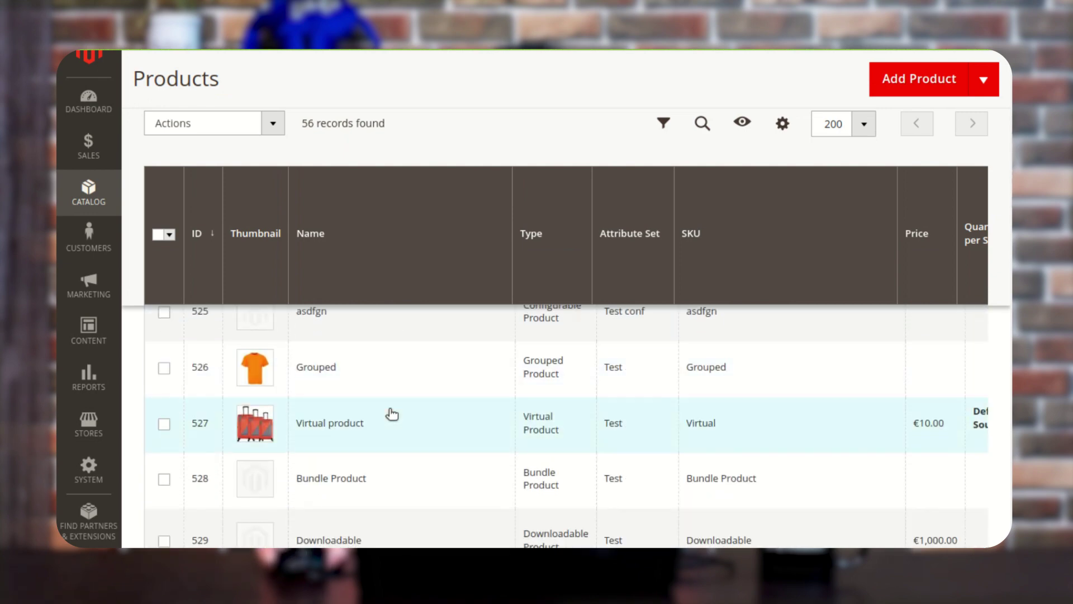
scroll(391, 413, down, 5)
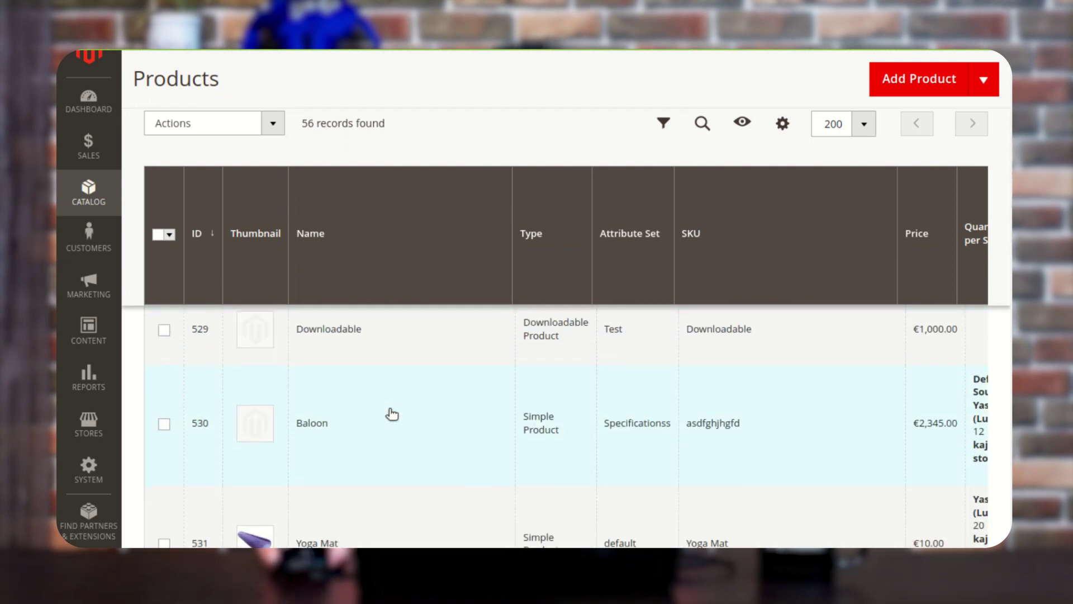
Edit Yoga Mat and view its Advanced Pricing tiers: General qty 2 €10.00, ALL GROUPS qty 3 15%.
click(313, 413)
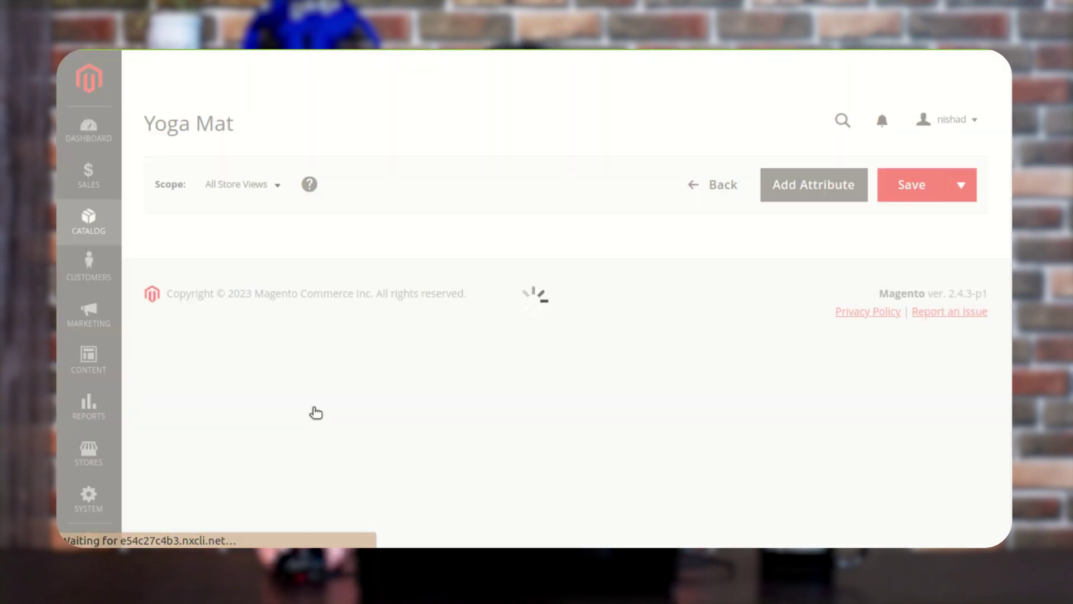
scroll(246, 342, down, 1)
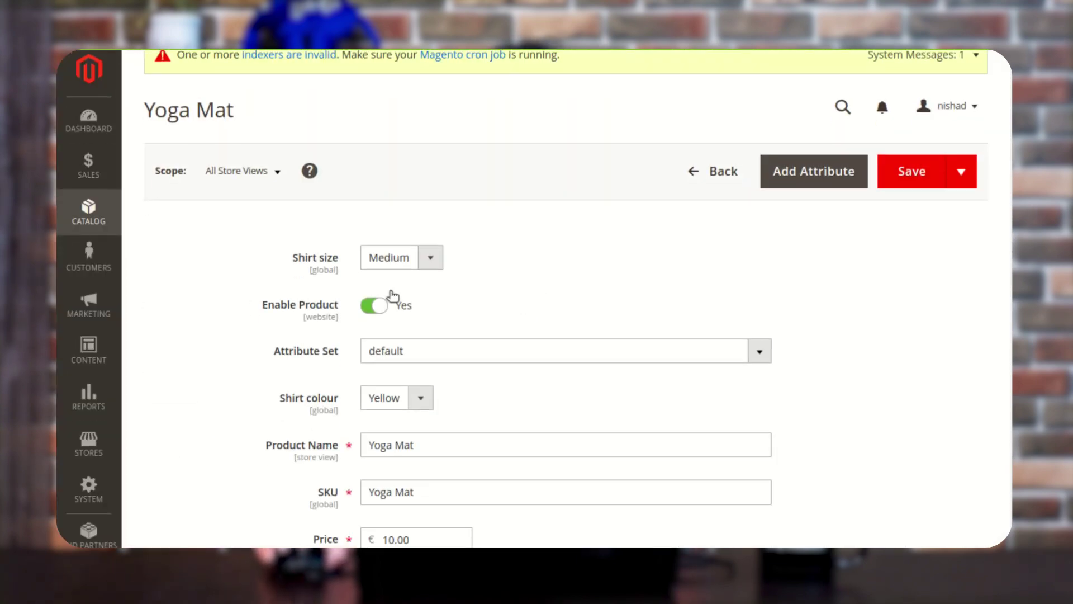
scroll(386, 417, down, 2)
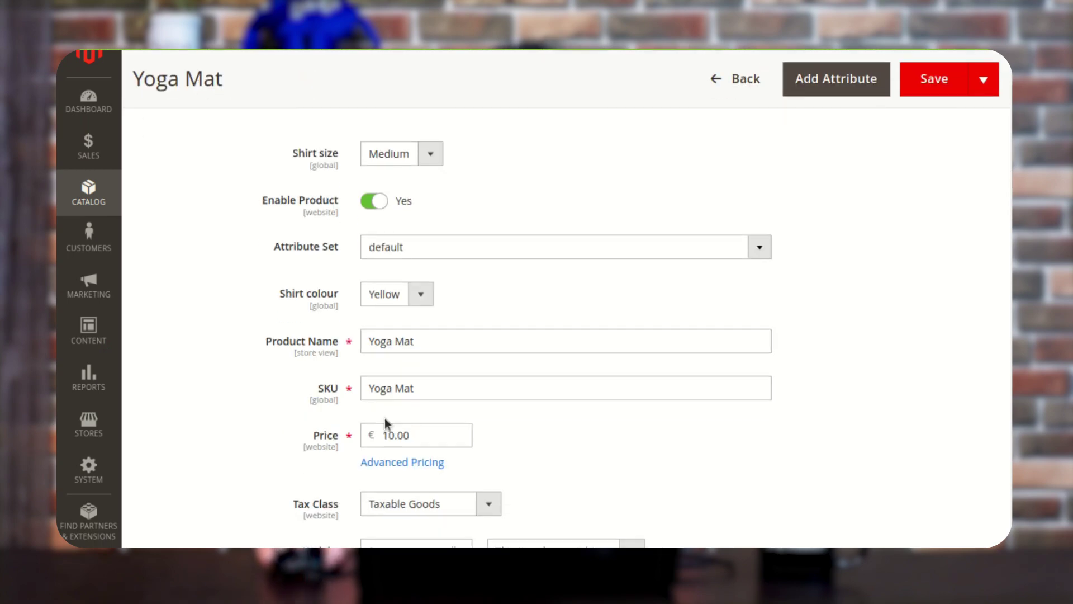
scroll(234, 300, up, 2)
scroll(505, 376, down, 3)
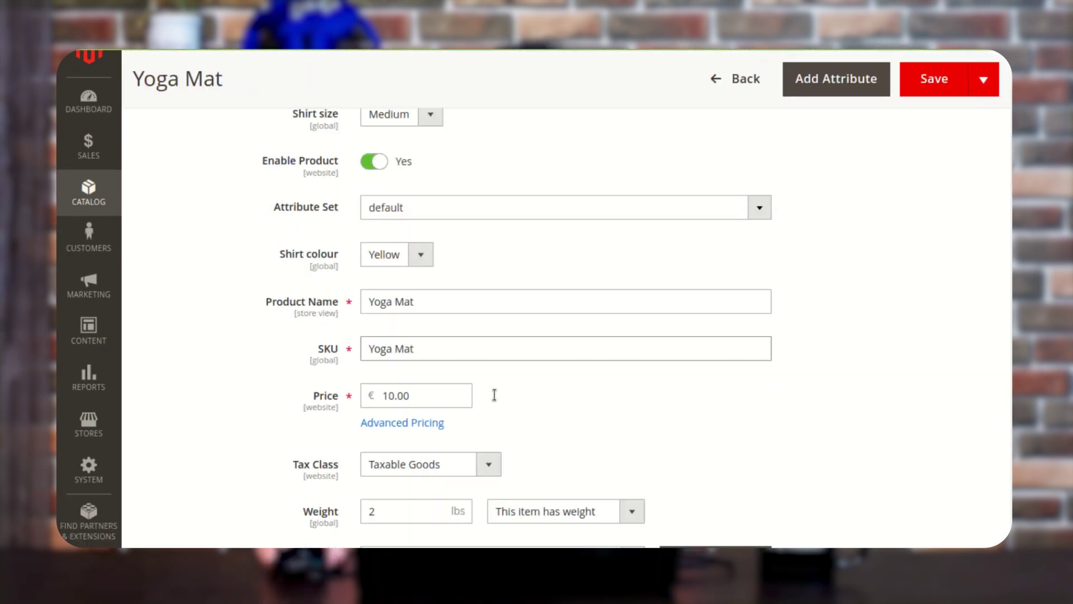
click(394, 423)
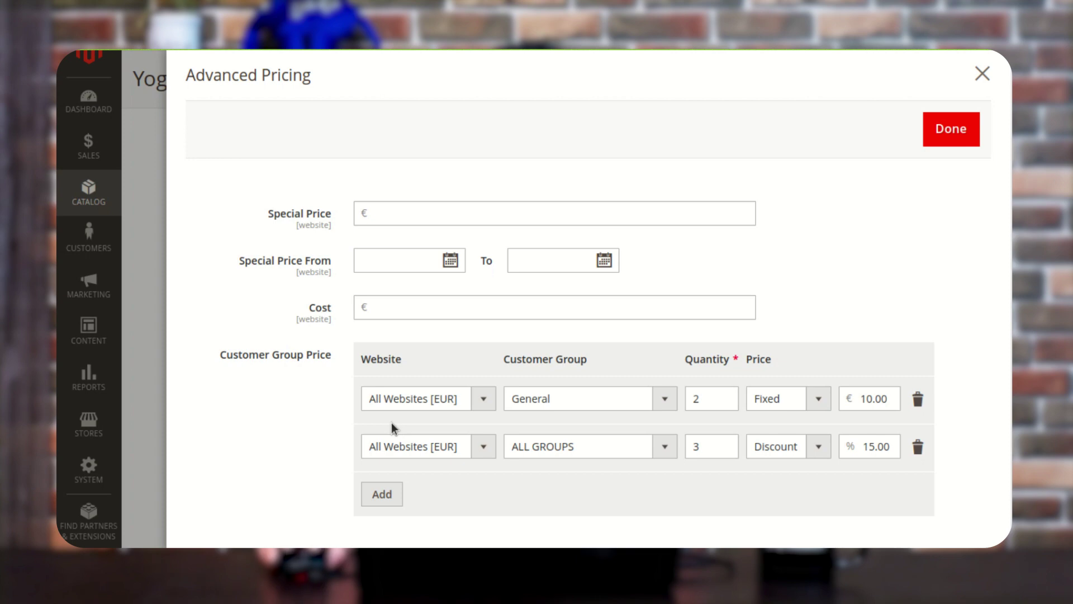